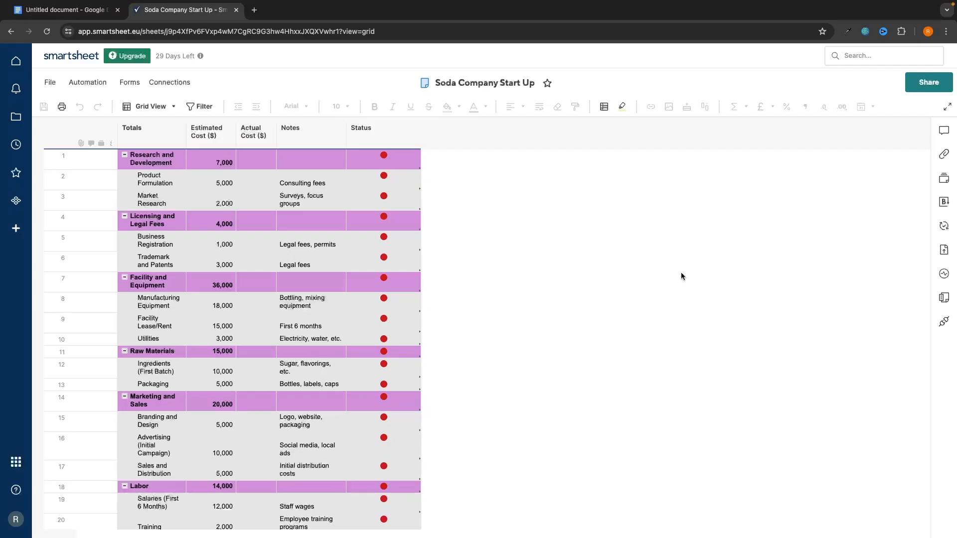
Review the start-up budget's categories, estimated costs, notes and statuses from the first row down to the Total row
scroll(654, 260, "down", 2)
scroll(654, 260, "up", 2)
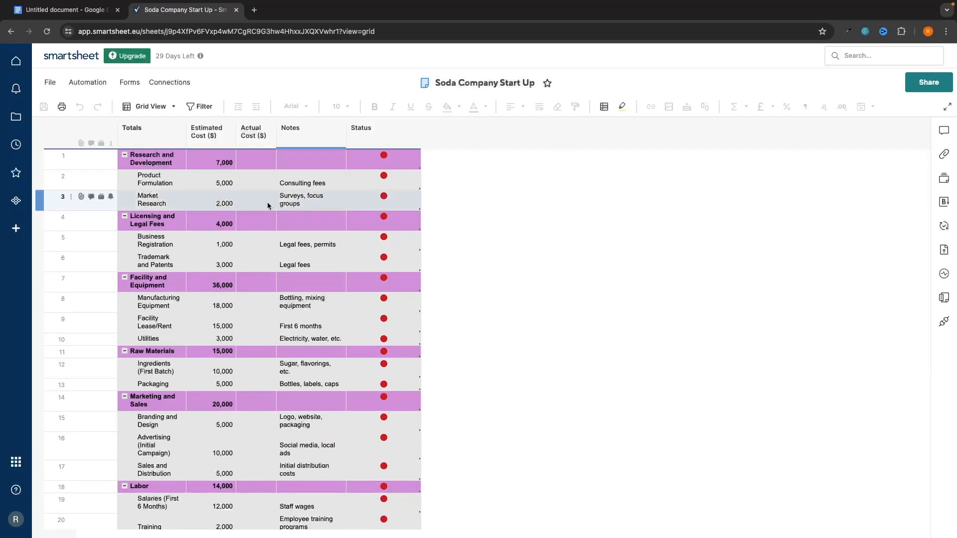
scroll(227, 262, "down", 4)
scroll(219, 283, "up", 3)
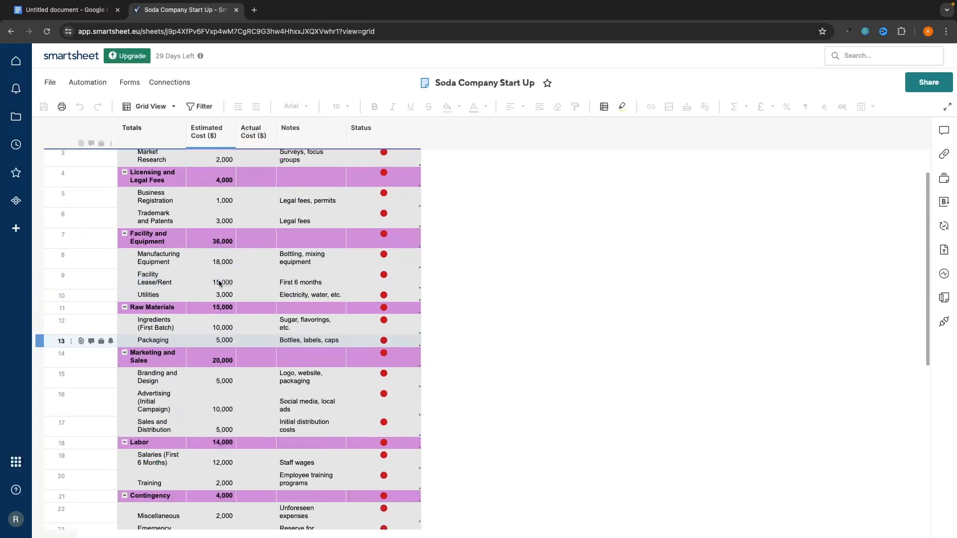
scroll(219, 283, "down", 3)
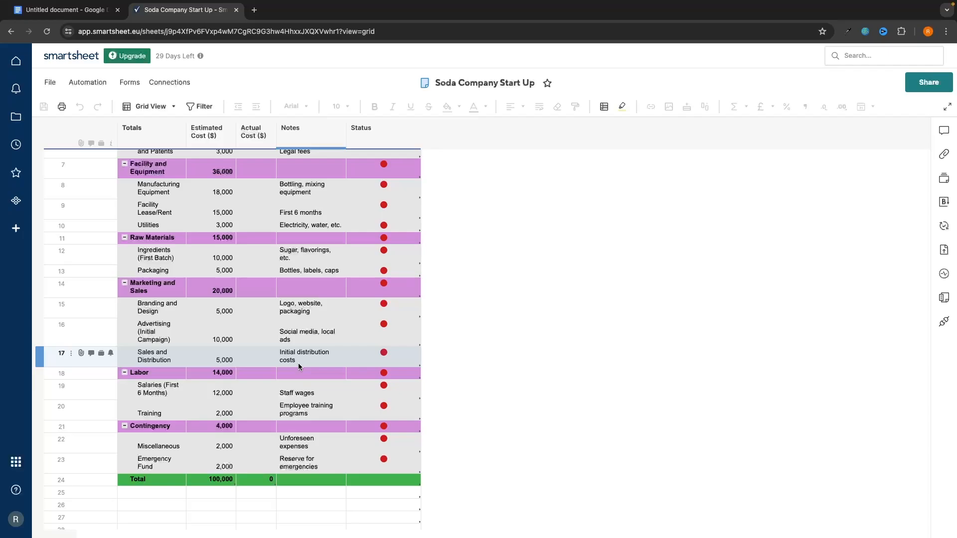
scroll(597, 288, "up", 5)
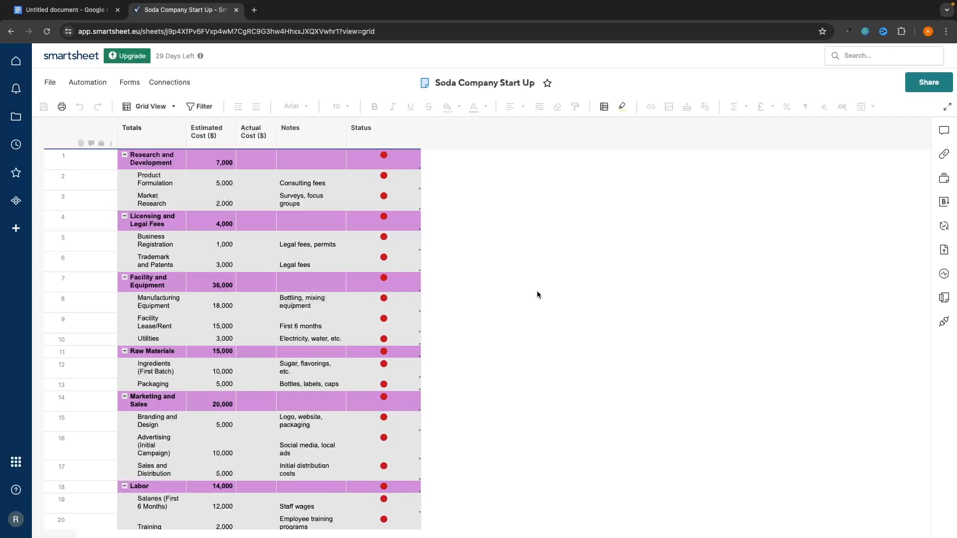
Insert a Date column named "Start Date" directly after the Status column
right_click(367, 134)
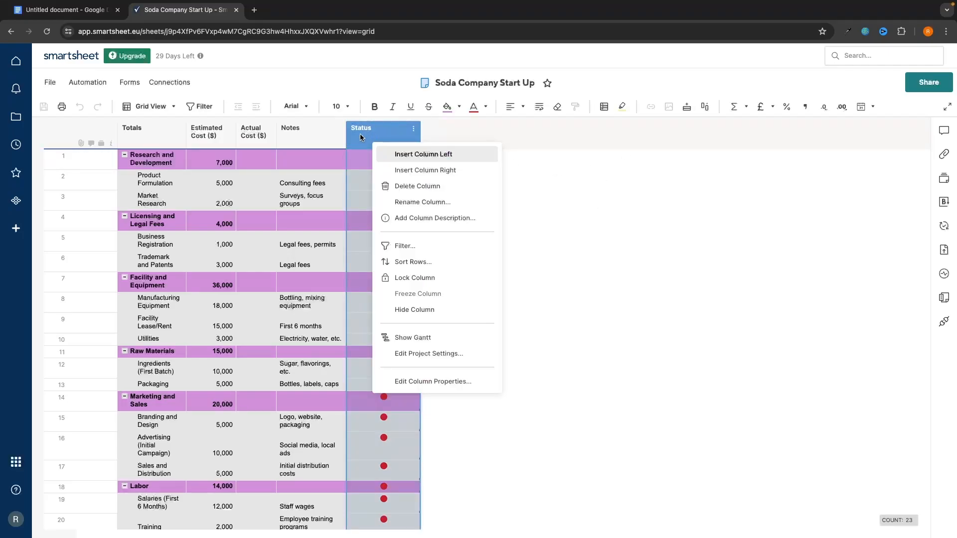
left_click(397, 171)
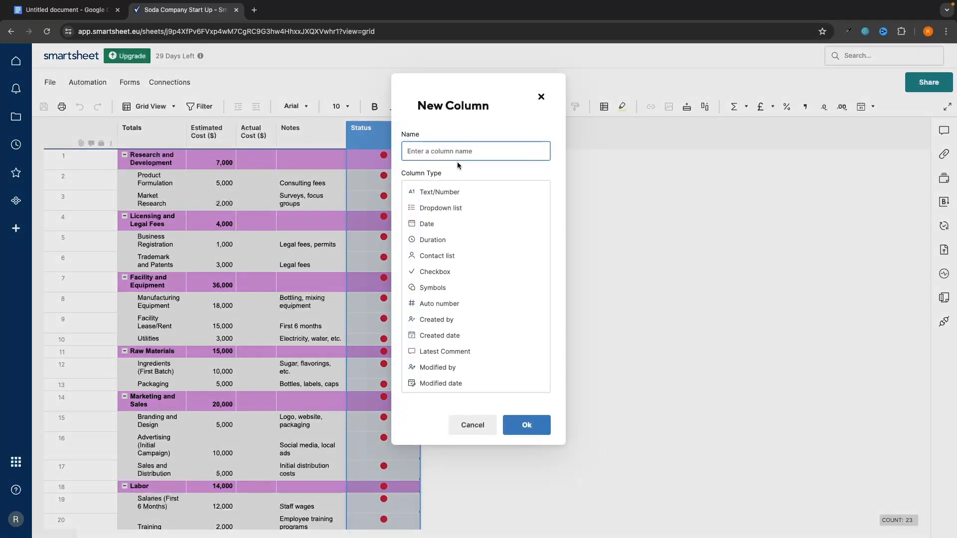
type("Start Date")
left_click(427, 224)
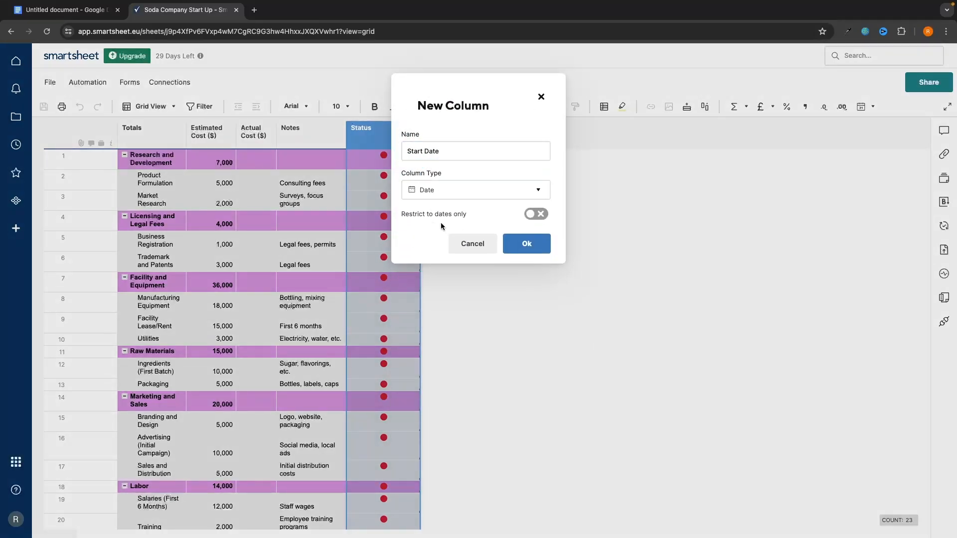
left_click(526, 246)
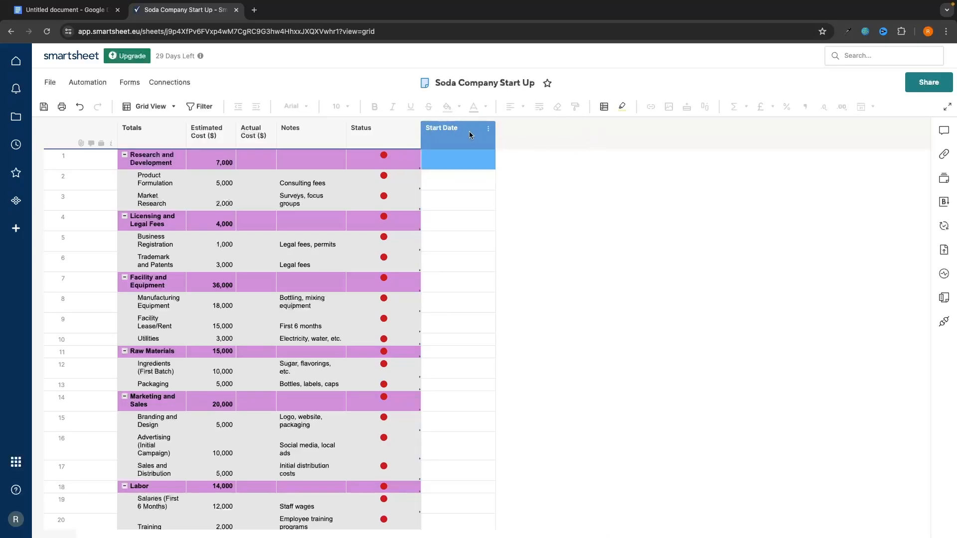
Try to open the sheet's project settings from the Start Date column
left_click(469, 131)
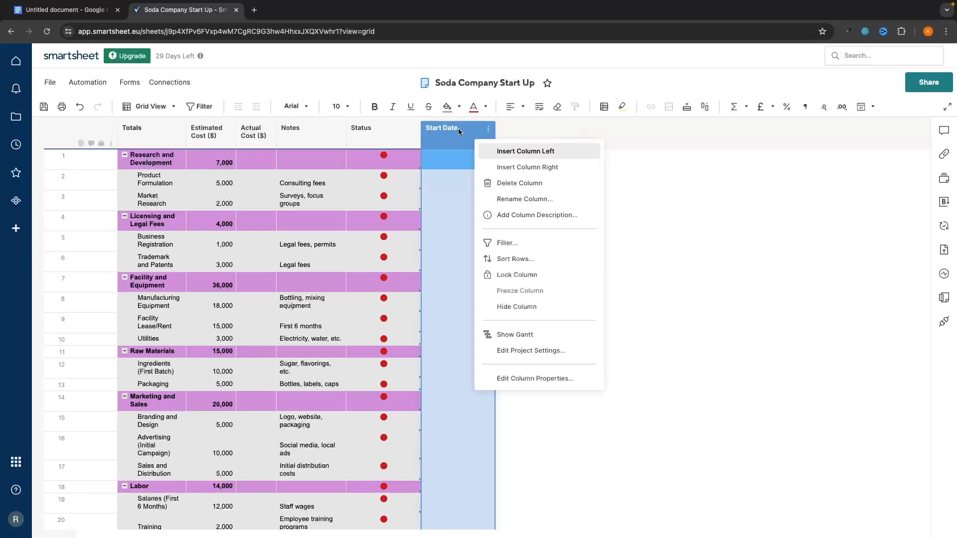
left_click(510, 352)
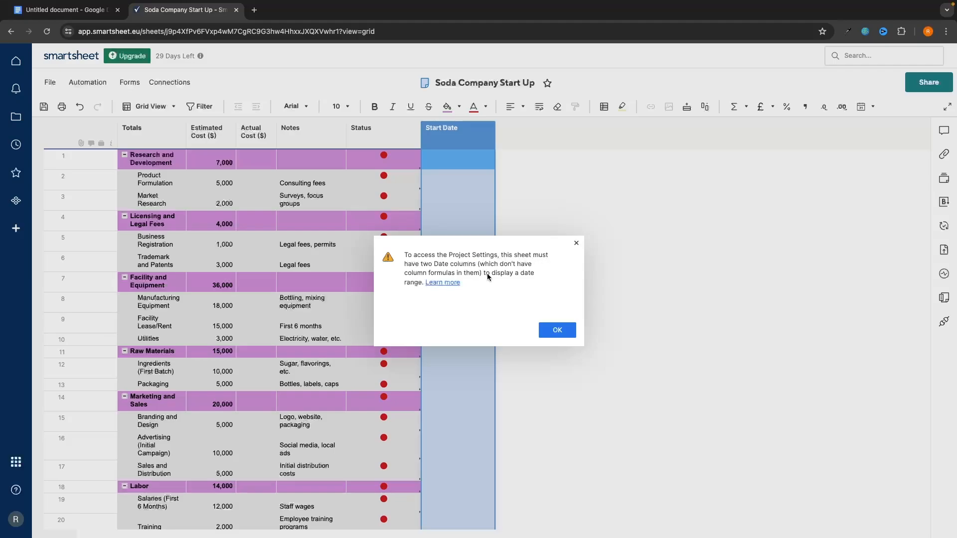
left_click(575, 244)
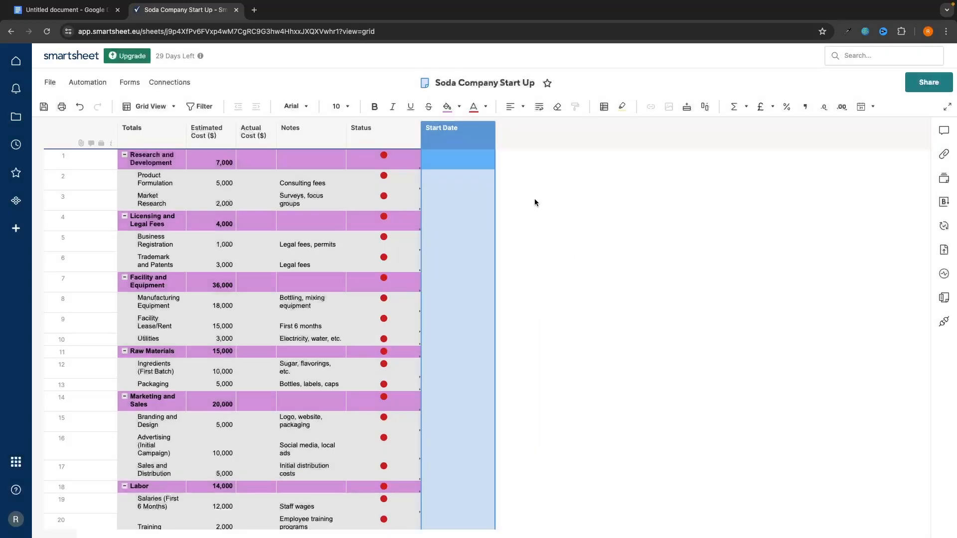
Insert a Date column named "Due Date" directly after the Start Date column
right_click(427, 132)
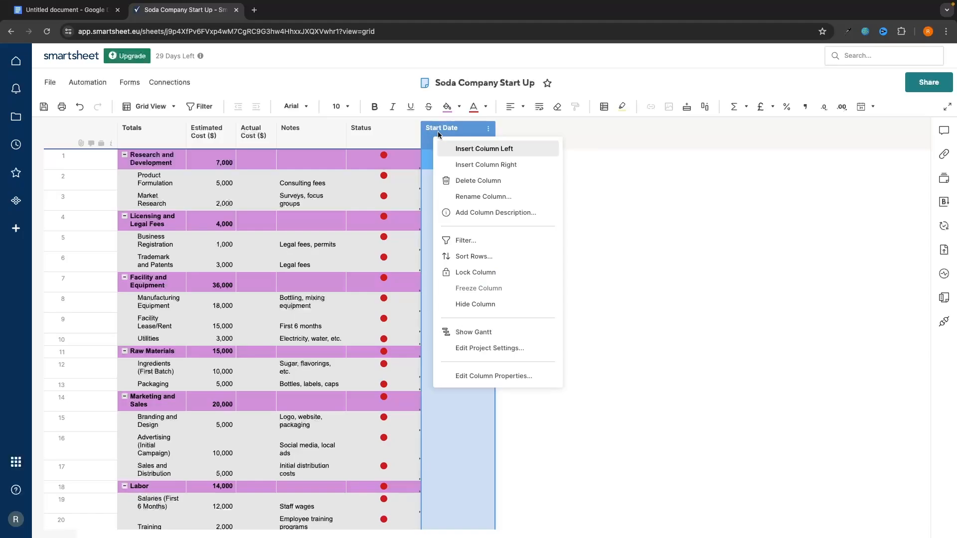
left_click(491, 164)
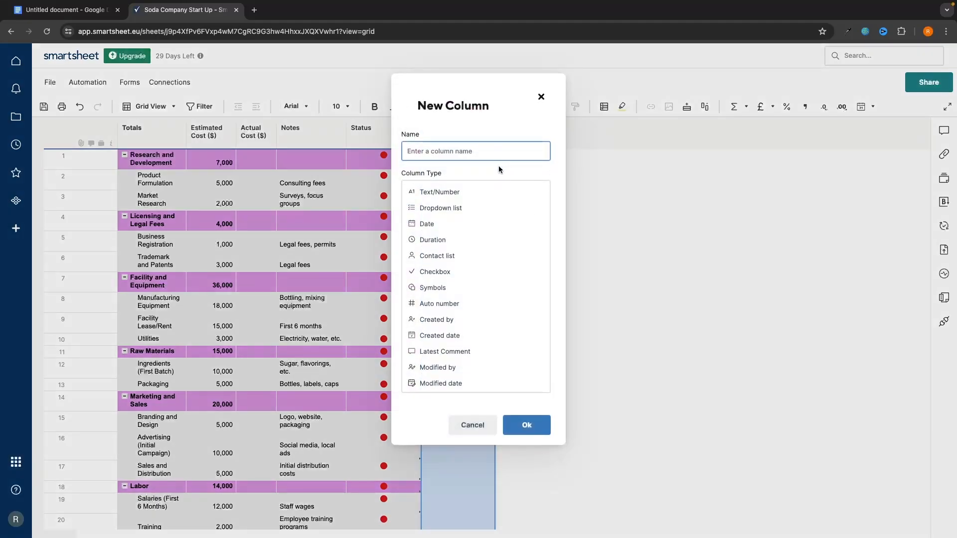
type("End")
key("BackSpace")
key("BackSpace")
type("Due Date")
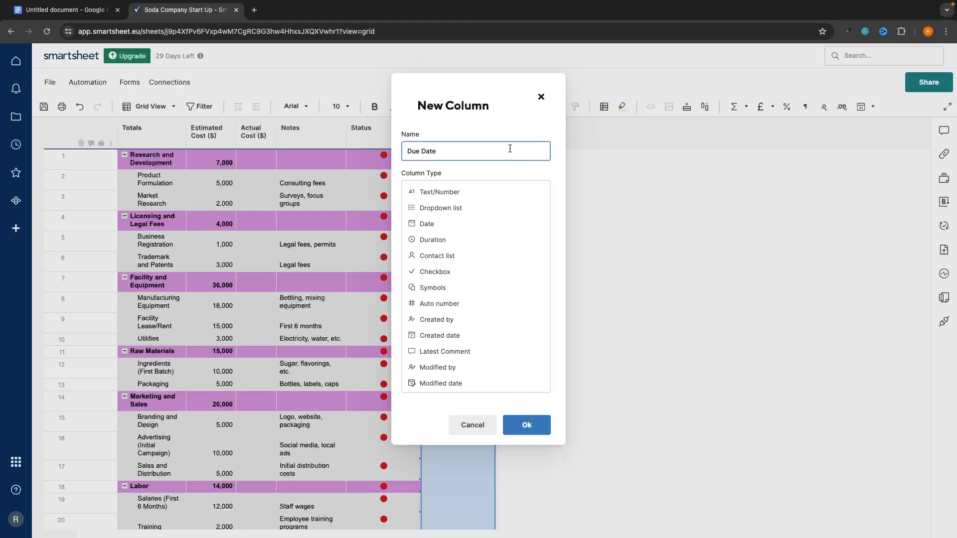
left_click(449, 224)
left_click(526, 243)
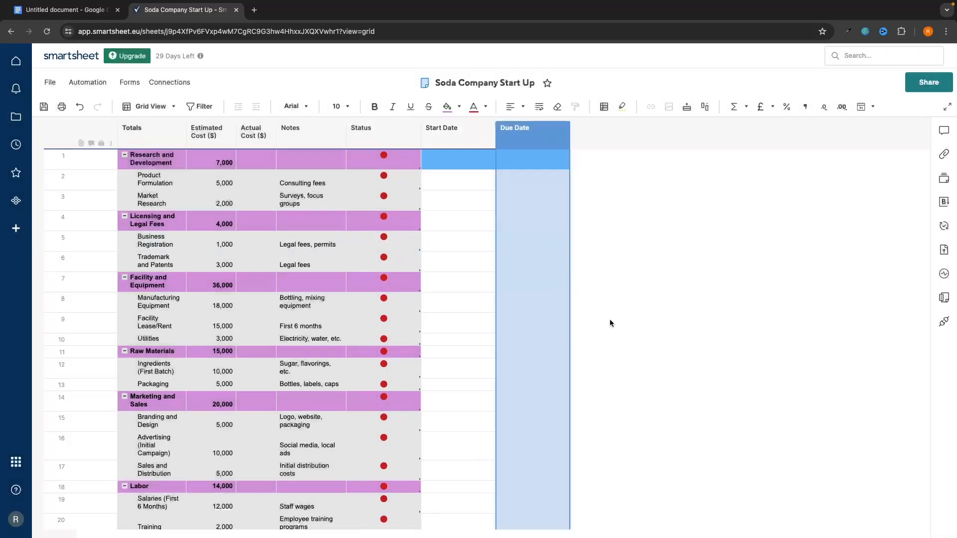
Remove the blue background fill from the row 1 cells in the Start Date and Due Date columns
left_click(459, 106)
left_click(498, 166)
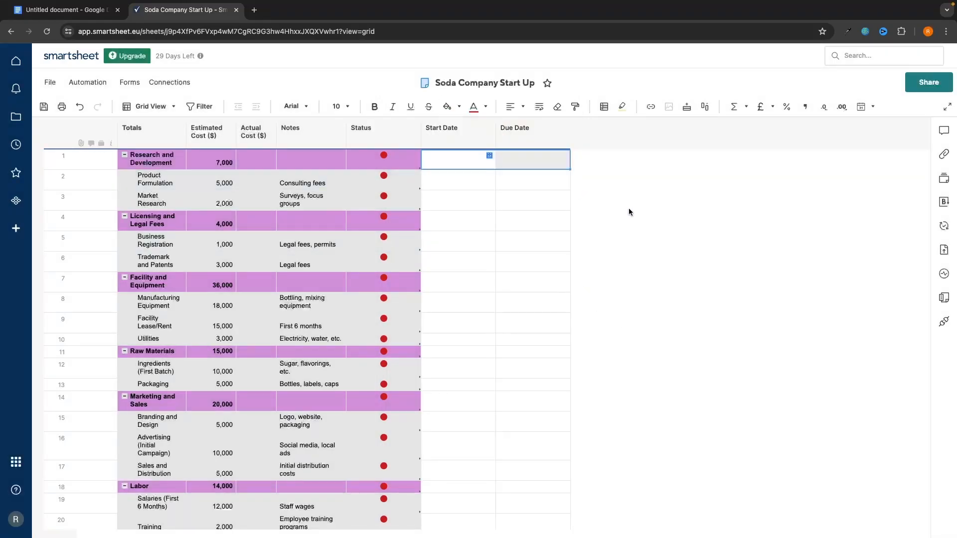
left_click(629, 208)
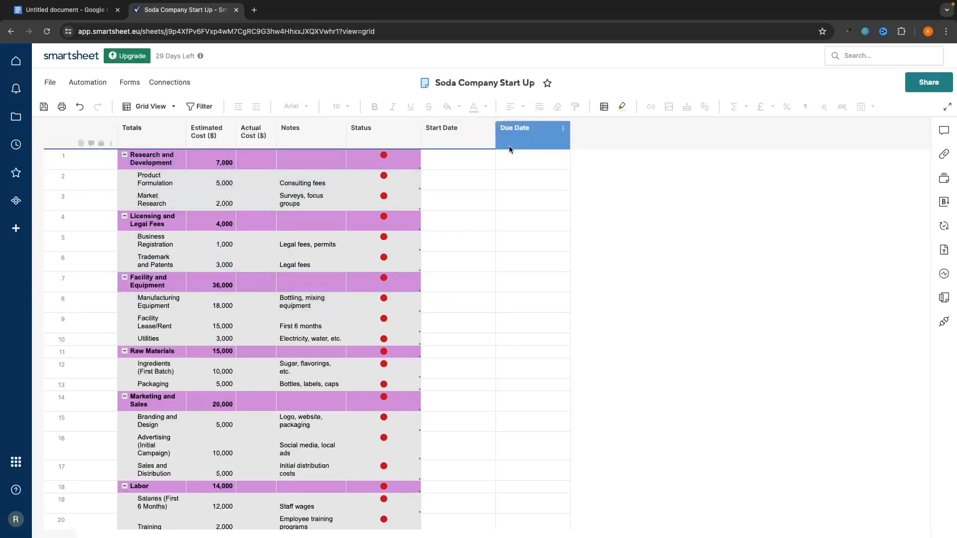
Set the Research and Development row's start date to 23/07/24 and its due date to 31/08/24
scroll(465, 199, "down", 5)
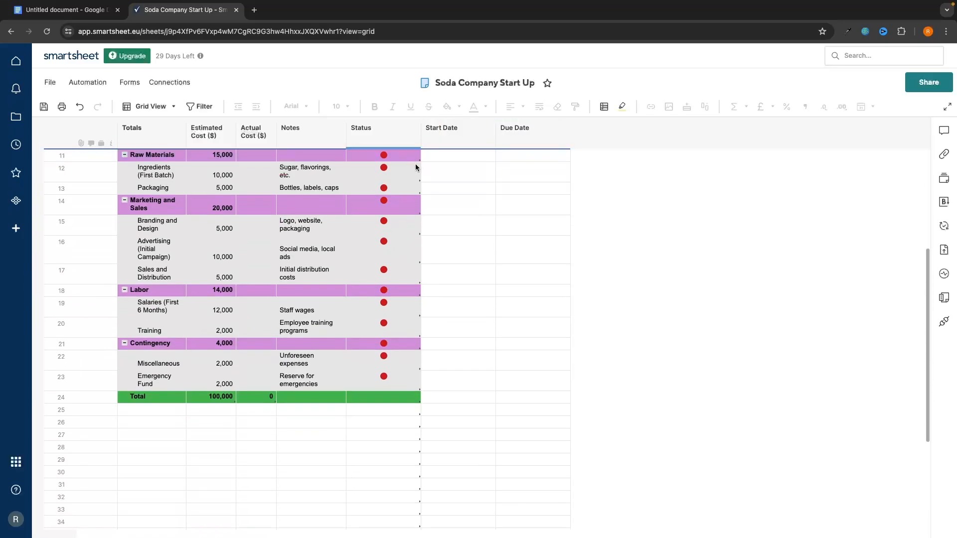
scroll(412, 197, "up", 5)
left_click(456, 158)
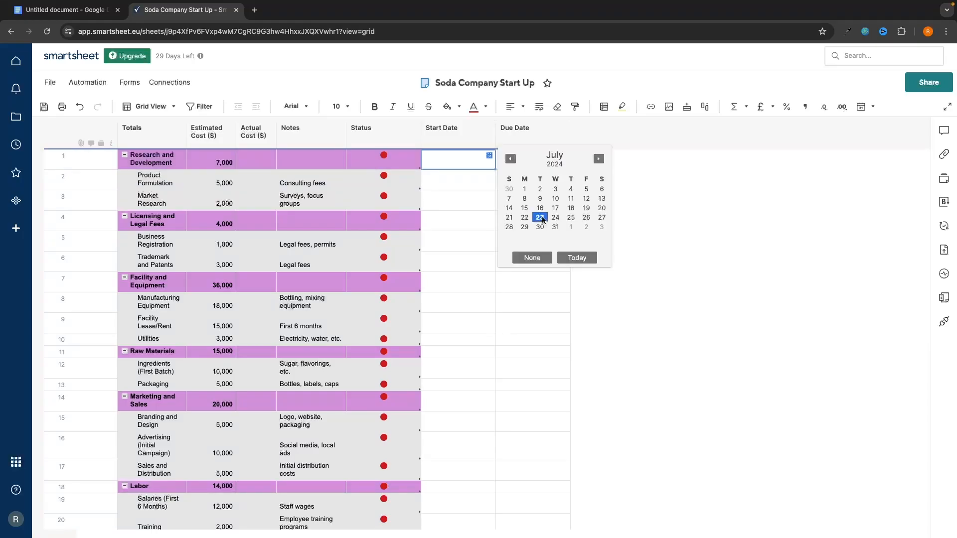
left_click(543, 220)
mouse_move(717, 4)
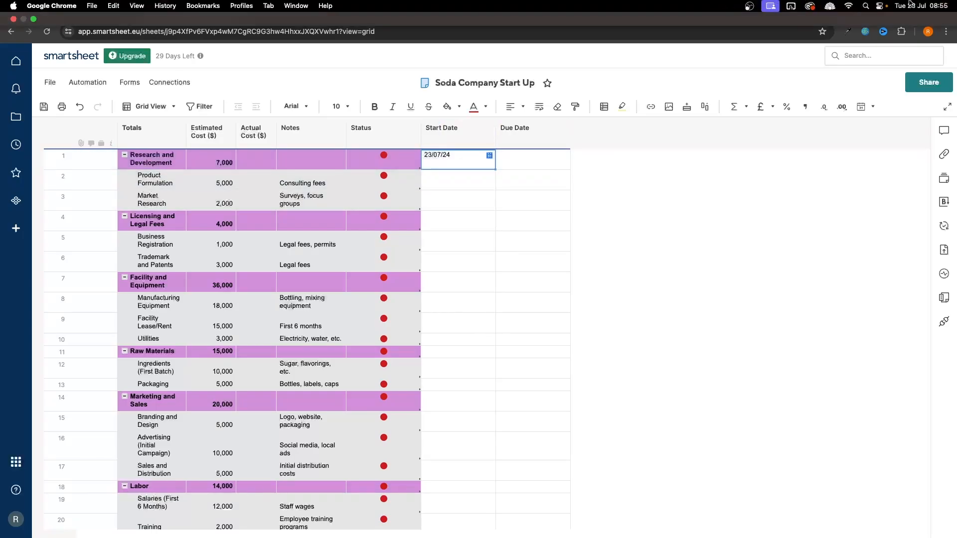
left_click(519, 165)
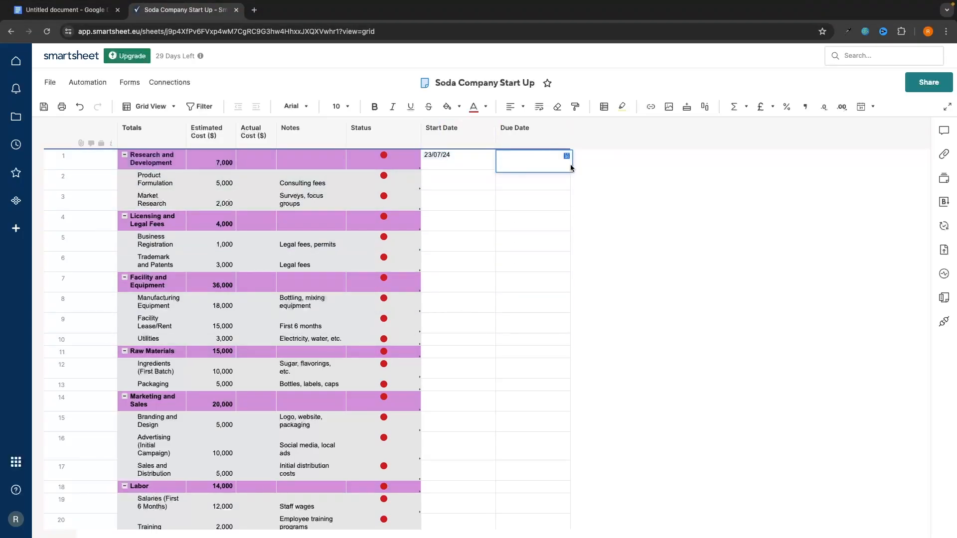
left_click(566, 156)
left_click(674, 158)
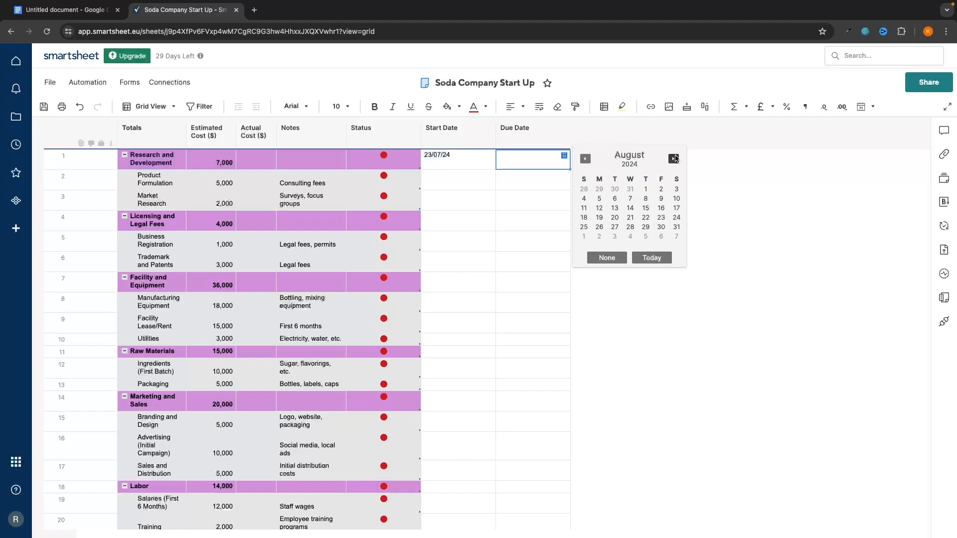
left_click(676, 227)
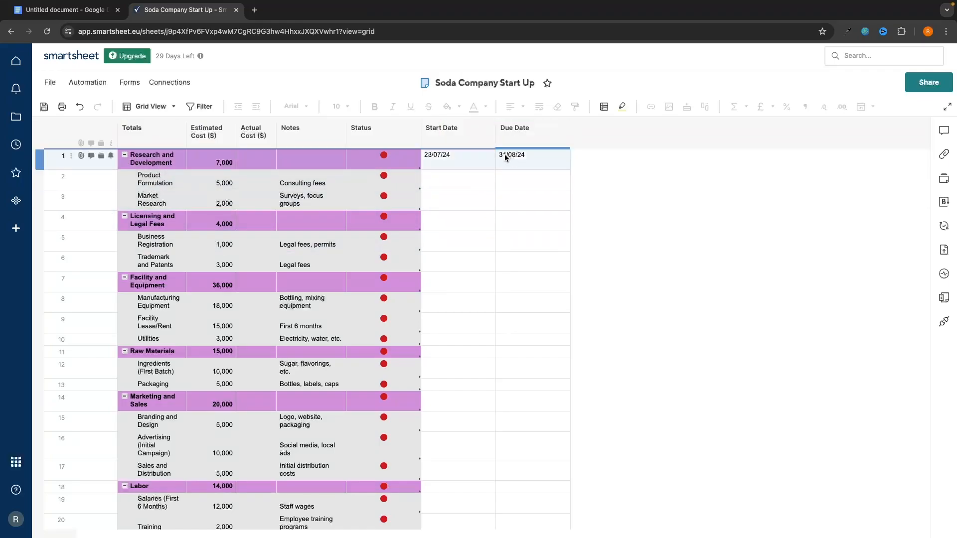
Set the Licensing and Legal Fees row's start date to 01/09/24 and its due date to 14/09/24
left_click(470, 219)
left_click(489, 217)
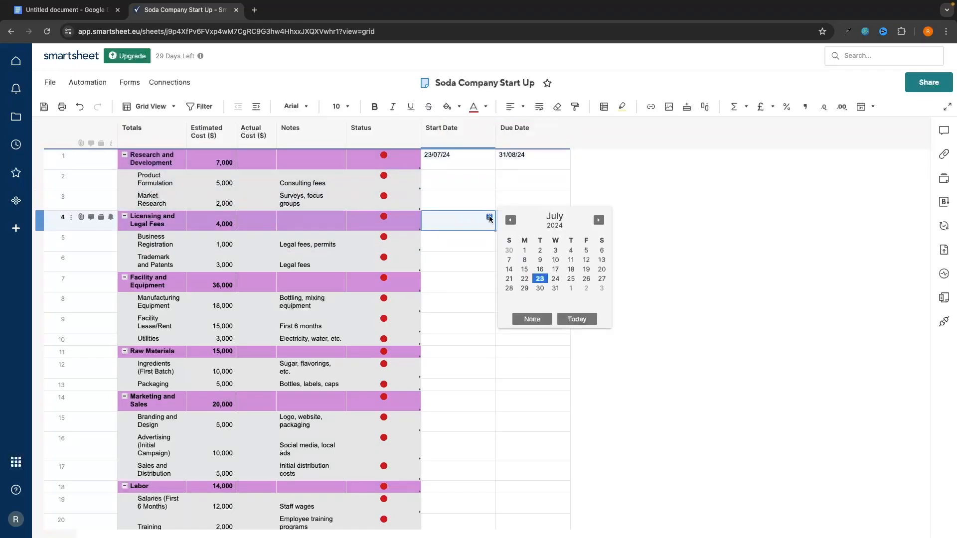
left_click(599, 221)
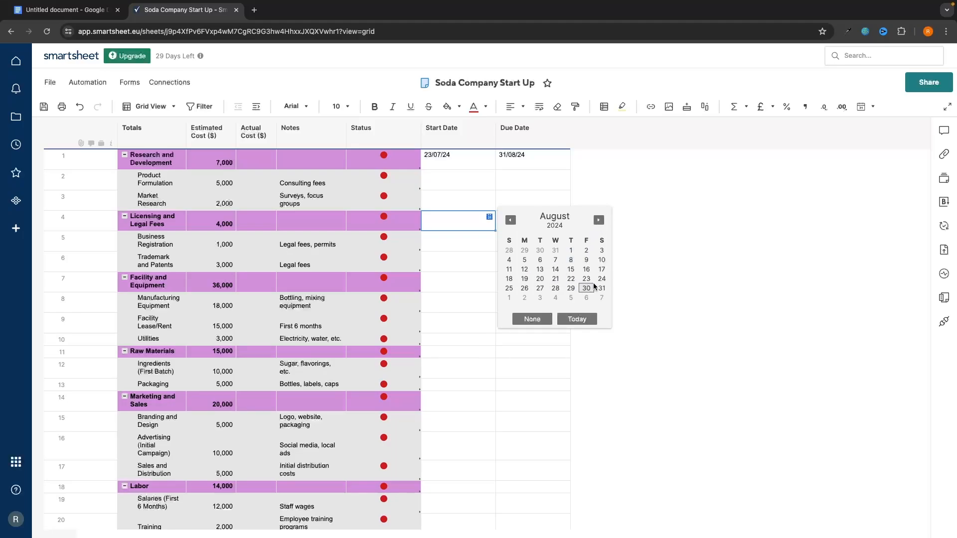
left_click(598, 221)
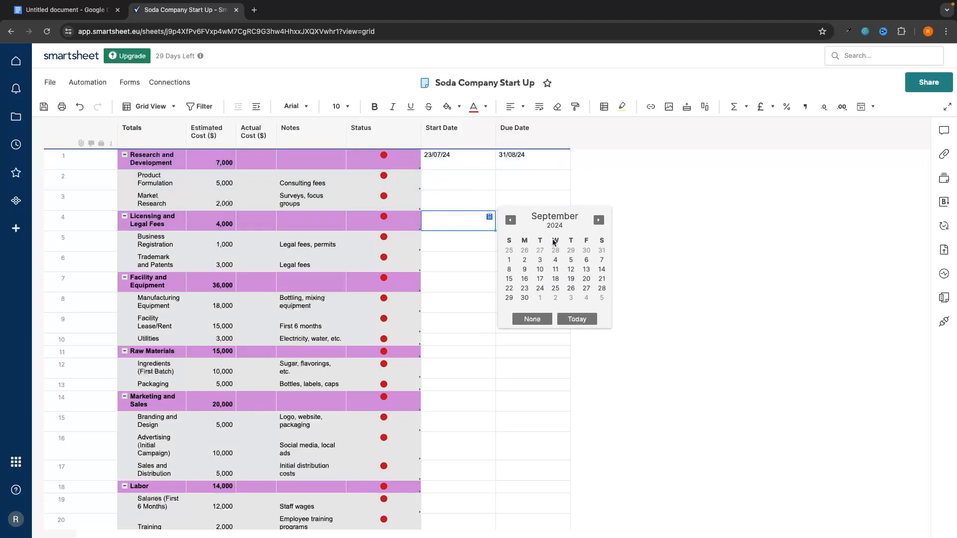
left_click(509, 260)
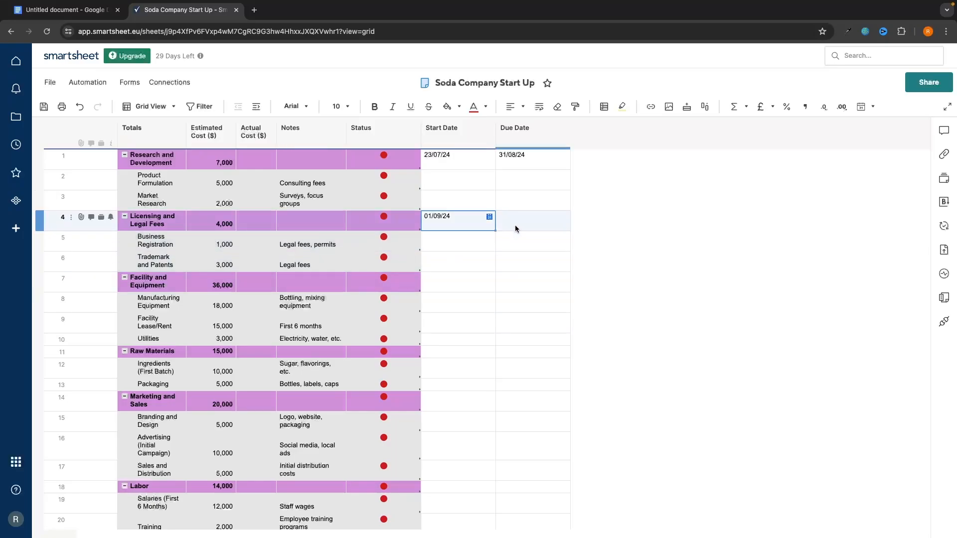
left_click(547, 219)
left_click(564, 217)
left_click(673, 221)
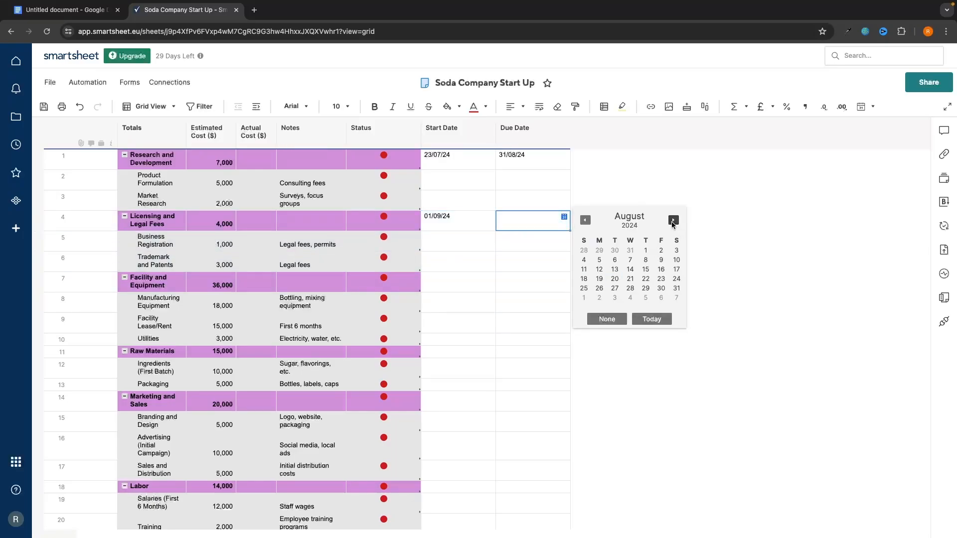
left_click(673, 220)
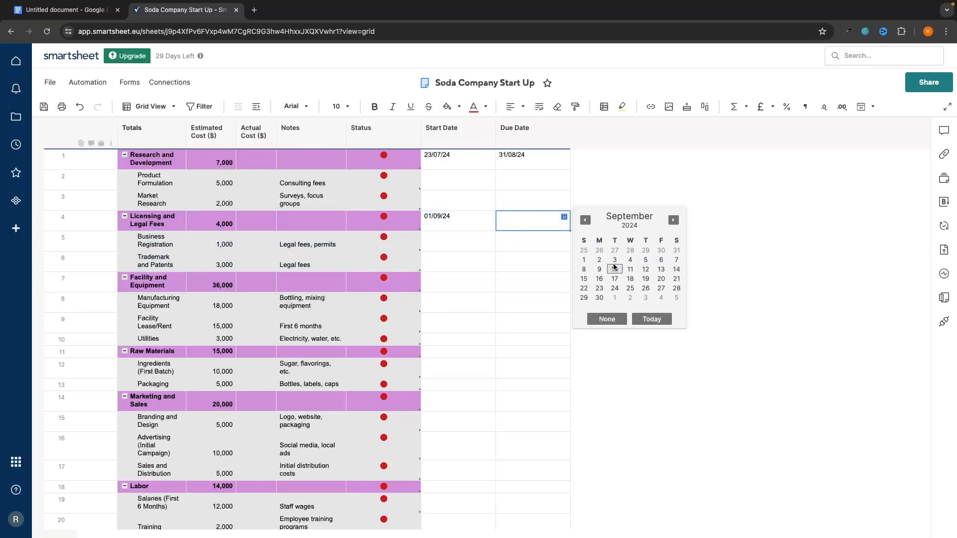
left_click(677, 270)
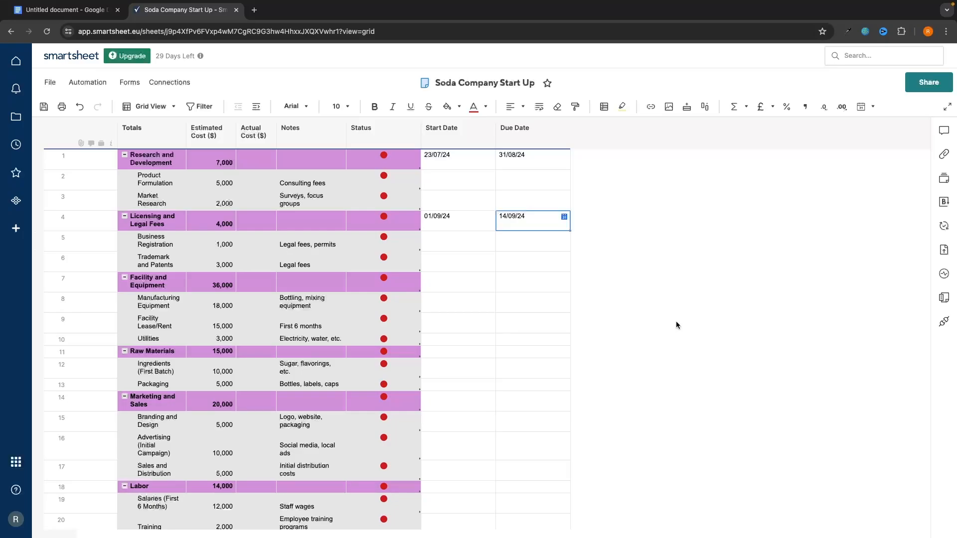
Set the Facility and Equipment row's start date to 15/09/24
scroll(457, 240, "down", 1)
left_click(457, 240)
left_click(490, 231)
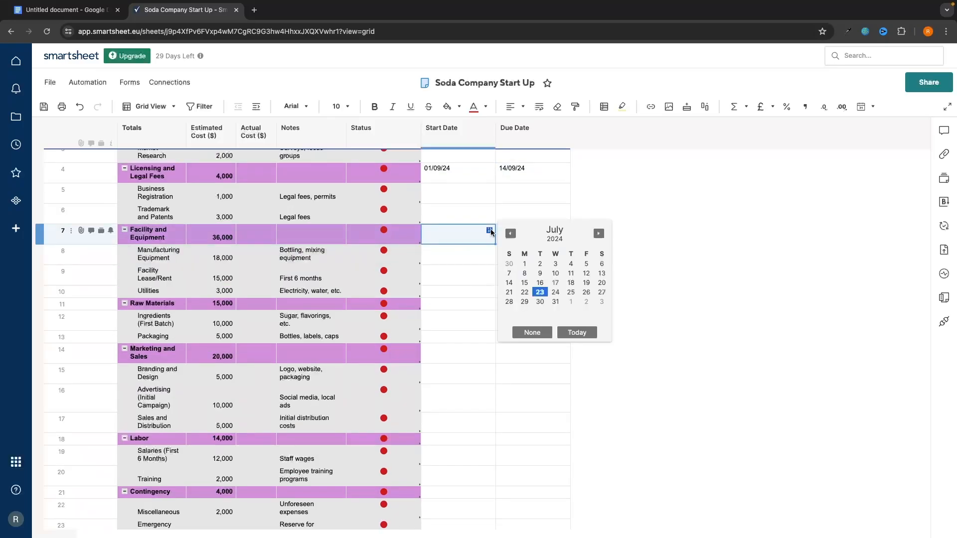
left_click(598, 234)
left_click(598, 234)
left_click(598, 234)
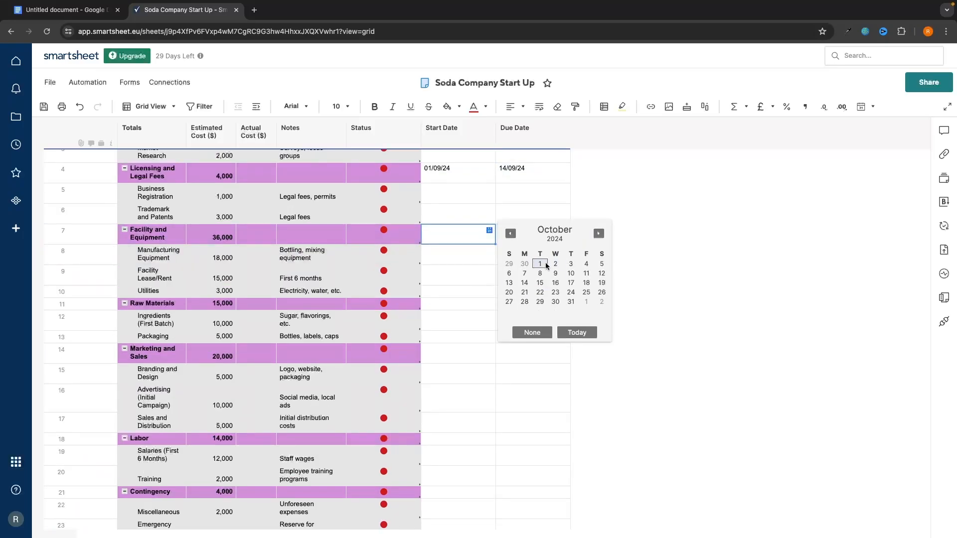
left_click(510, 234)
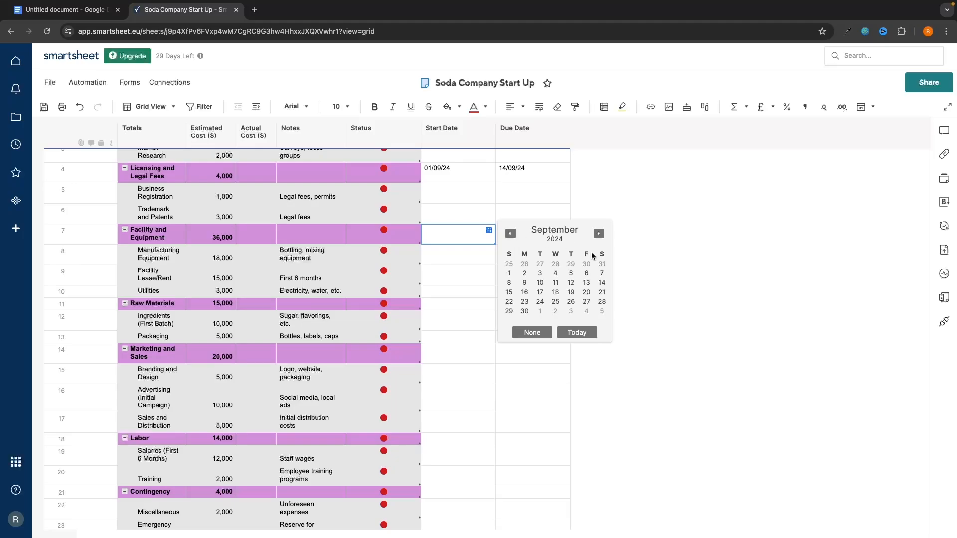
left_click(508, 293)
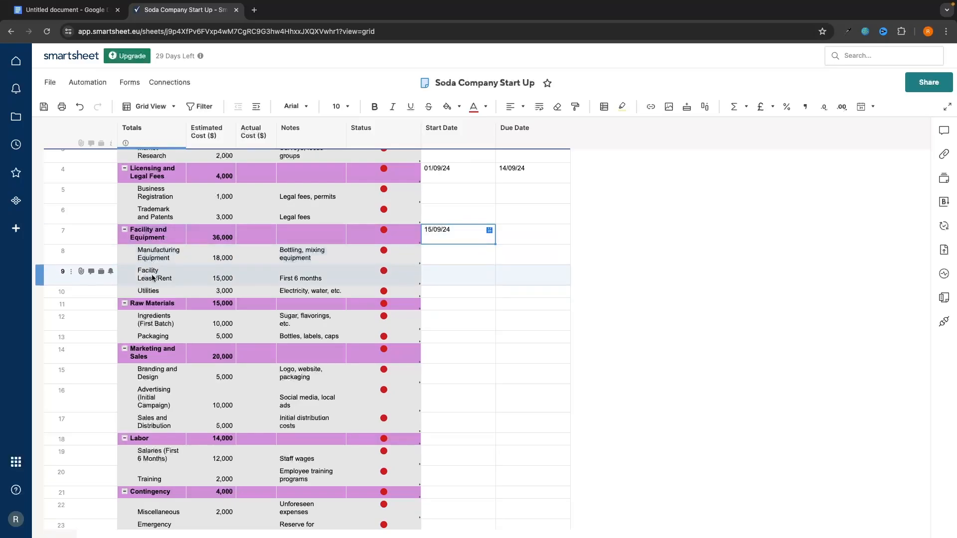
Set the Facility and Equipment row's due date to 15/11/24
left_click(564, 232)
left_click(564, 230)
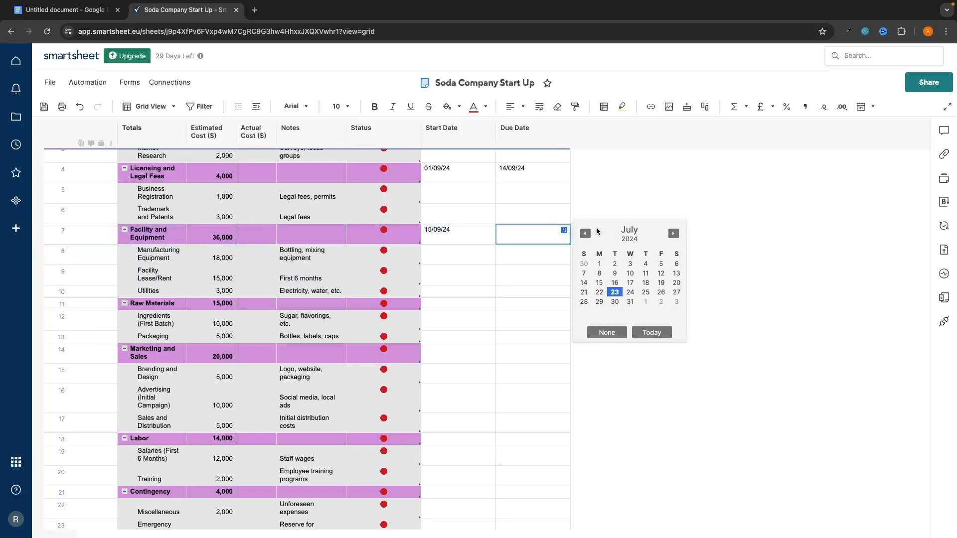
left_click(669, 234)
left_click(669, 234)
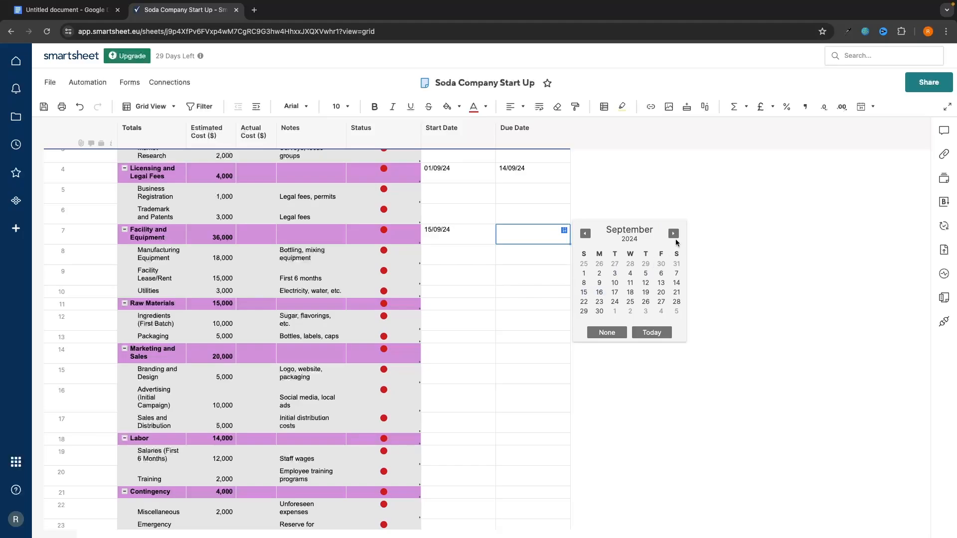
left_click(674, 235)
left_click(674, 235)
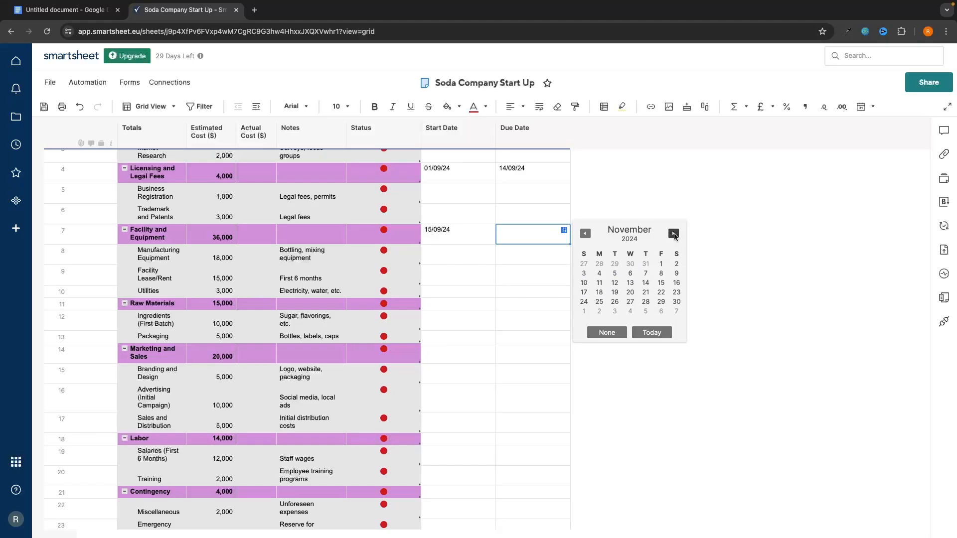
left_click(661, 285)
left_click(659, 312)
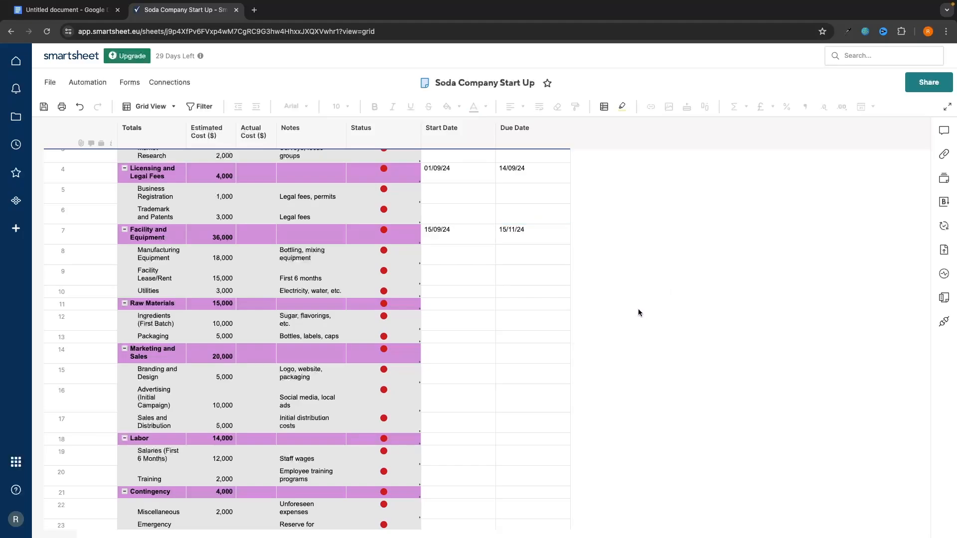
Review the dates entered for the main budget categories and examine the Labor and Contingency rows
scroll(638, 309, "down", 2)
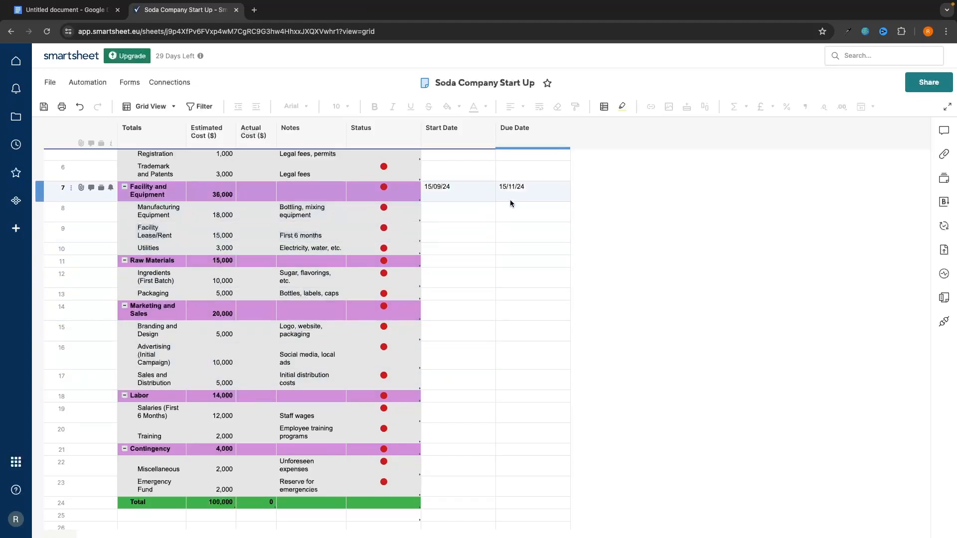
scroll(511, 201, "up", 4)
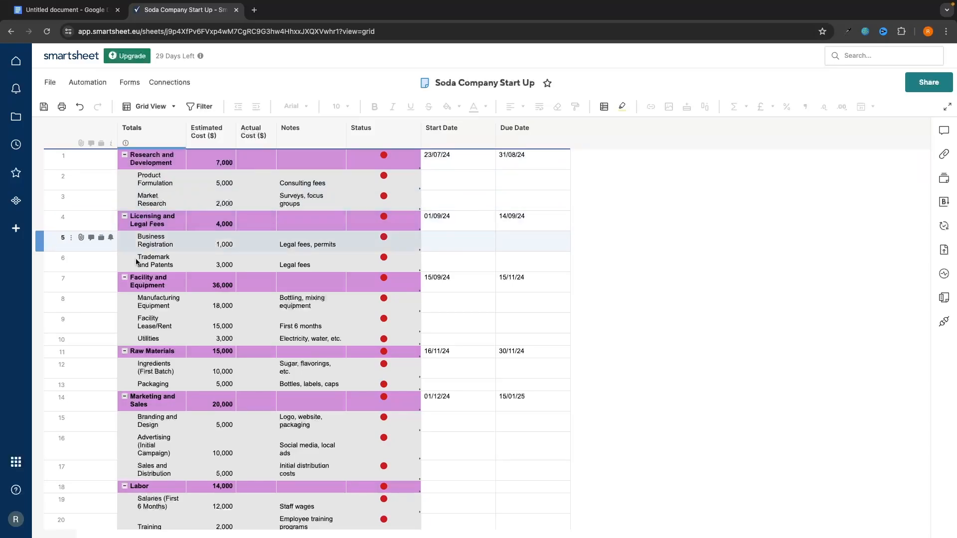
scroll(142, 286, "down", 3)
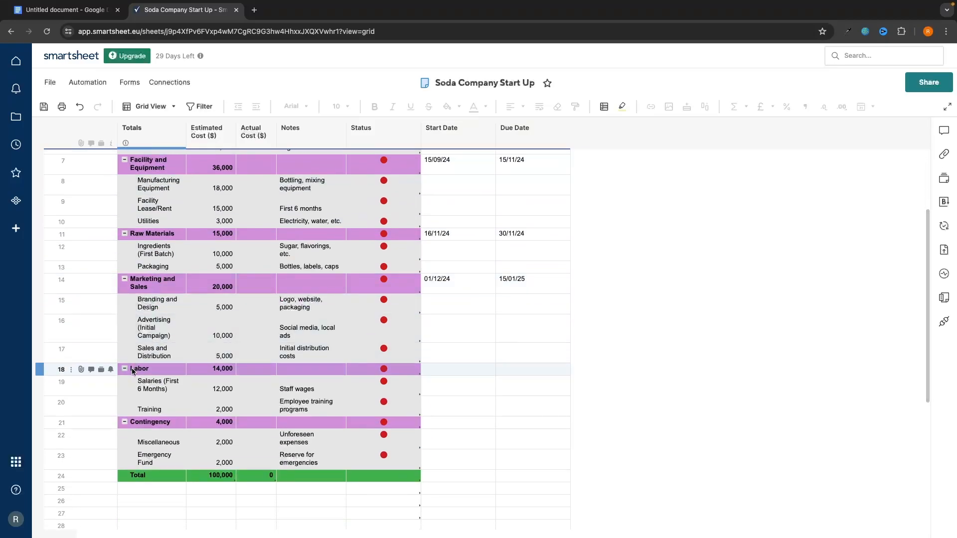
left_click_drag(134, 369, 339, 425)
left_click(427, 421)
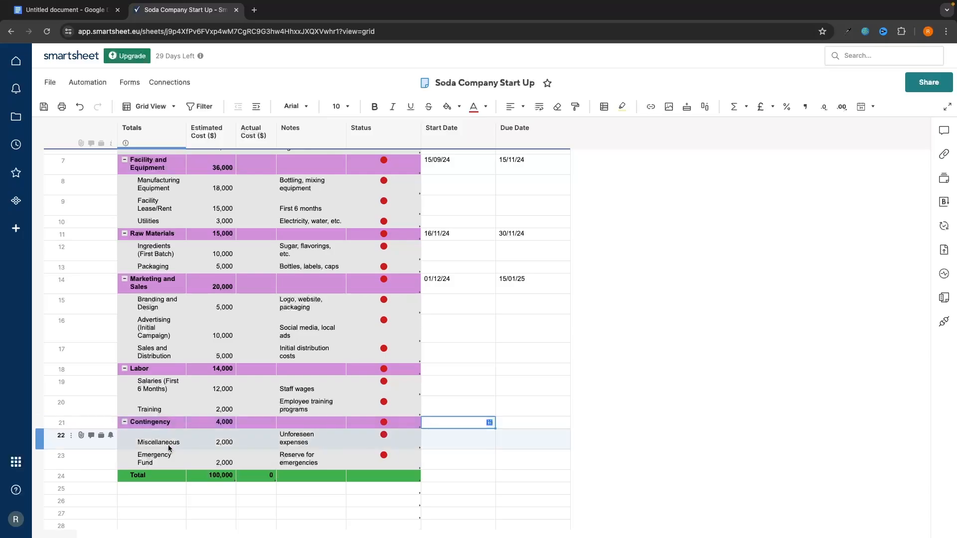
left_click_drag(145, 369, 418, 456)
left_click(578, 372)
scroll(579, 371, "up", 3)
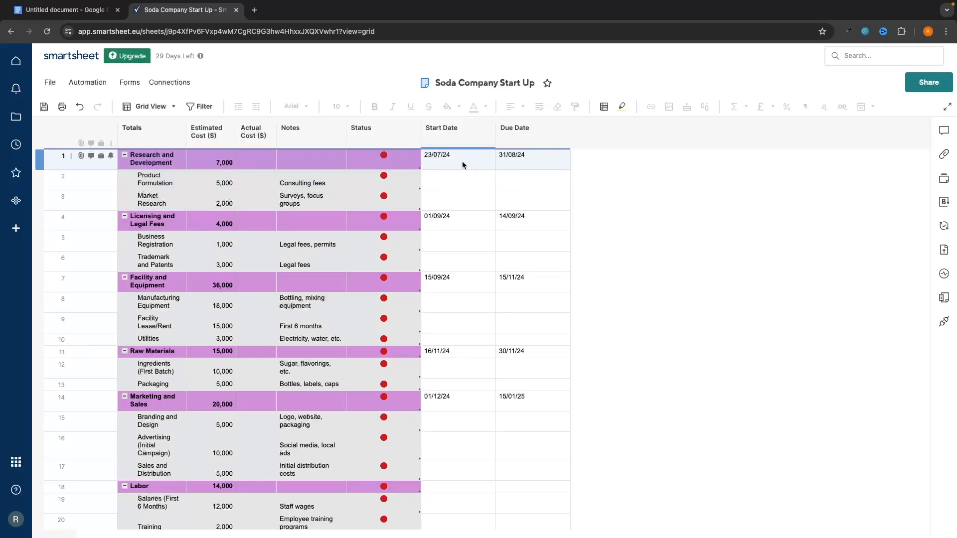
Set the Product Formulation row's start date to 23/07/24 and its due date to 14/08/24
left_click(479, 180)
left_click(489, 177)
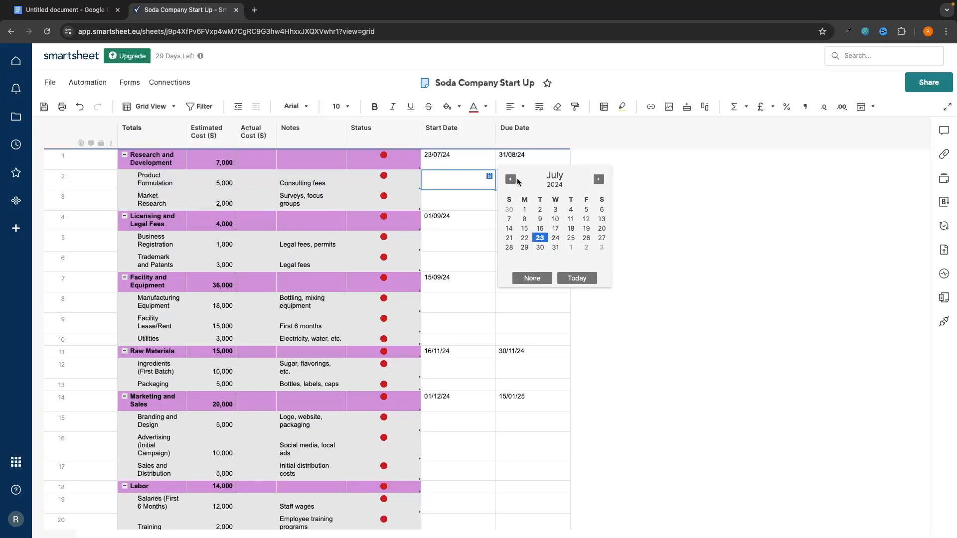
left_click(539, 237)
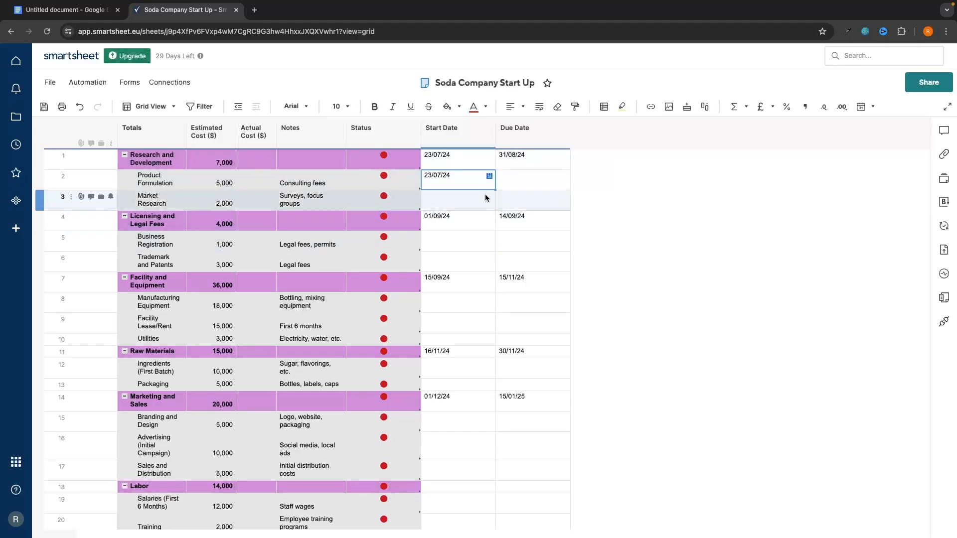
left_click(563, 178)
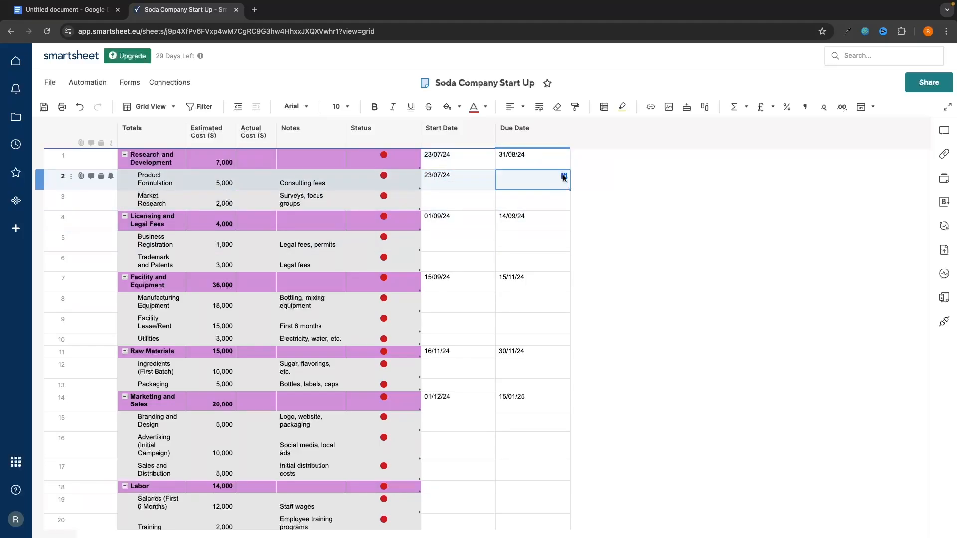
left_click(564, 177)
left_click(673, 179)
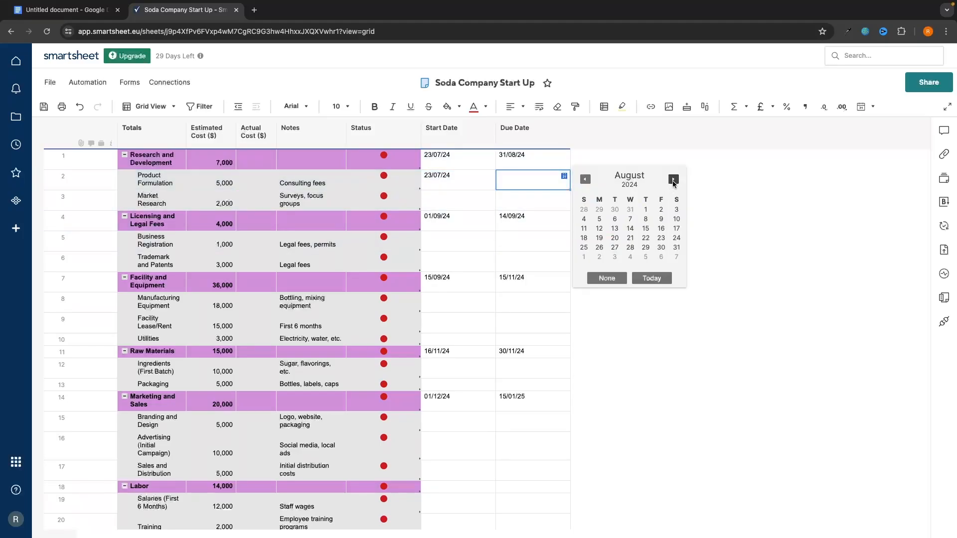
left_click(631, 228)
Set the Market Research row's start date to 14/08/24 and its due date to 31/08/24
left_click(473, 196)
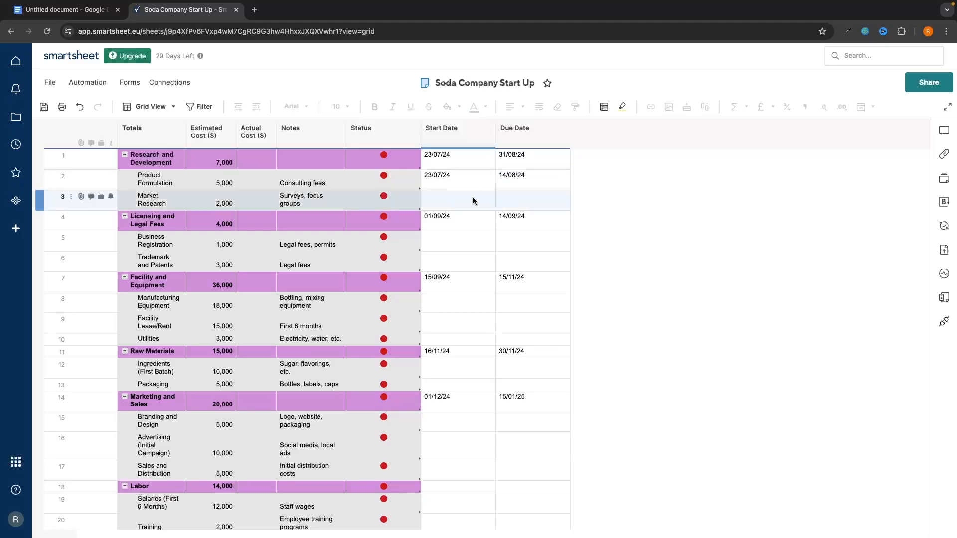
left_click(489, 198)
left_click(597, 200)
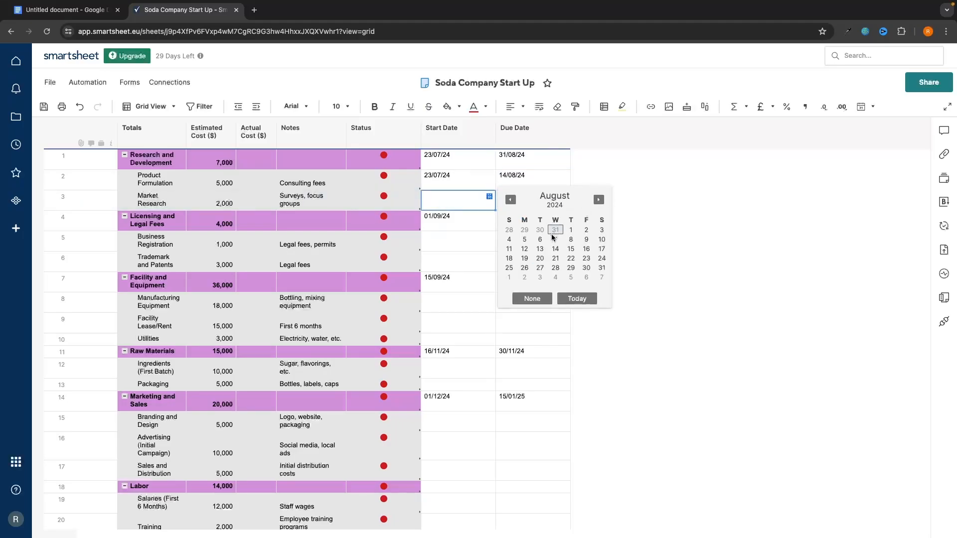
left_click(555, 249)
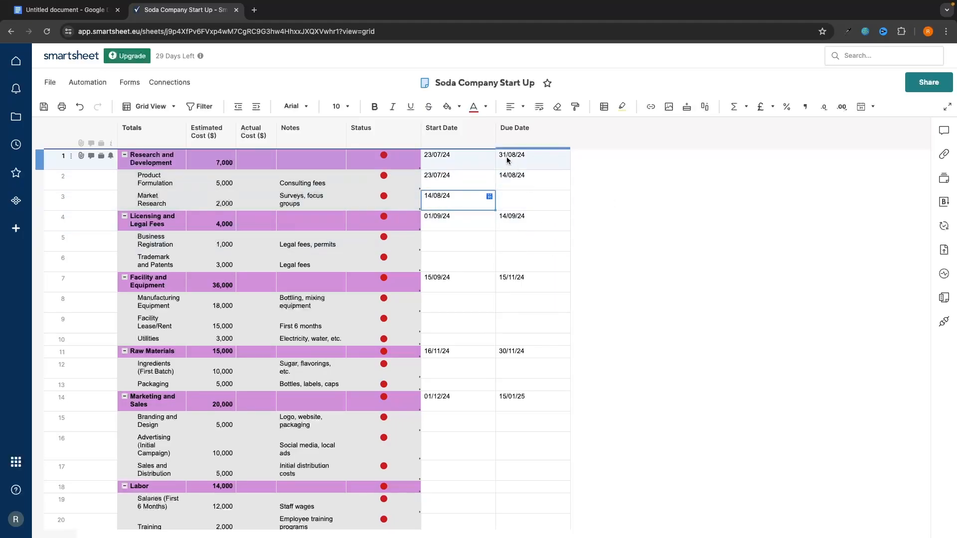
left_click(532, 199)
left_click(564, 197)
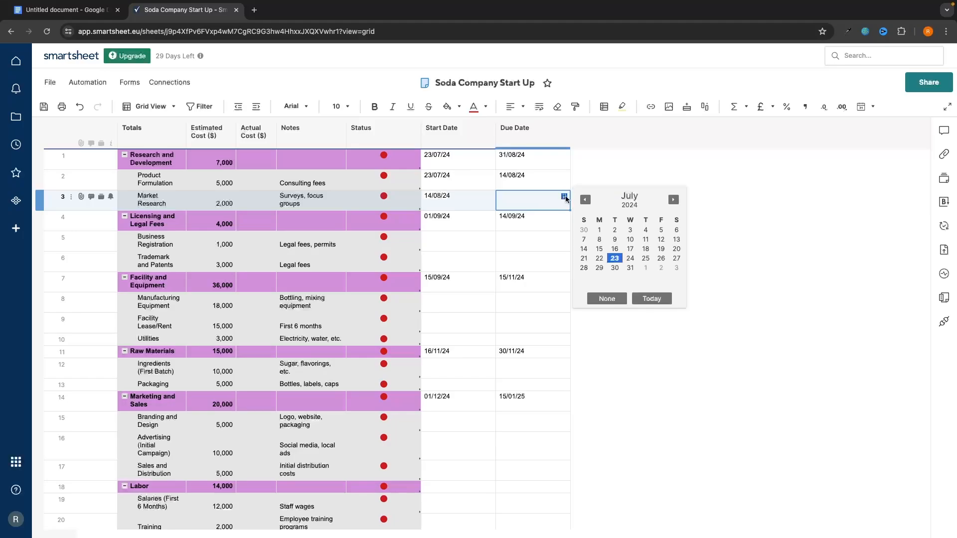
left_click(672, 199)
left_click(675, 265)
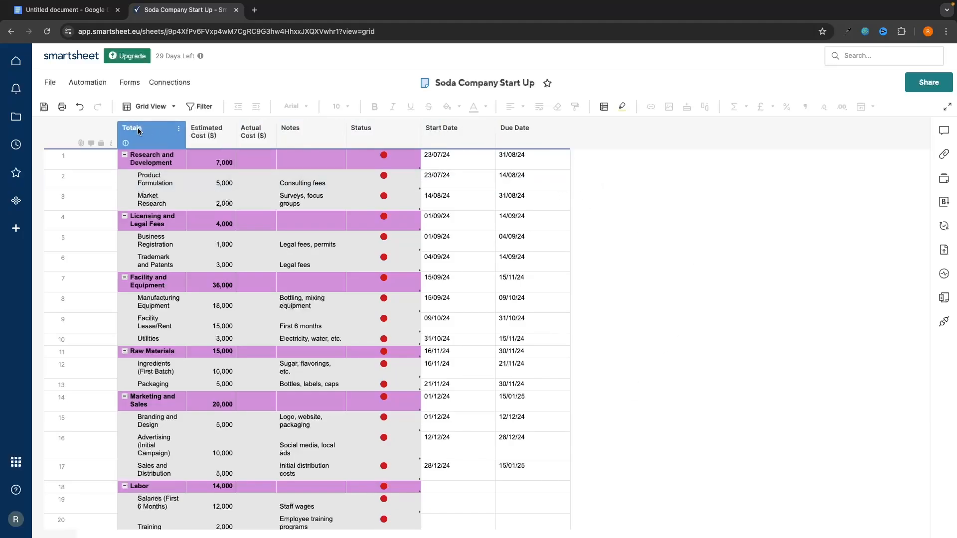
Enable dependencies in the sheet's project settings, using the Predecessors and Duration columns
right_click(529, 136)
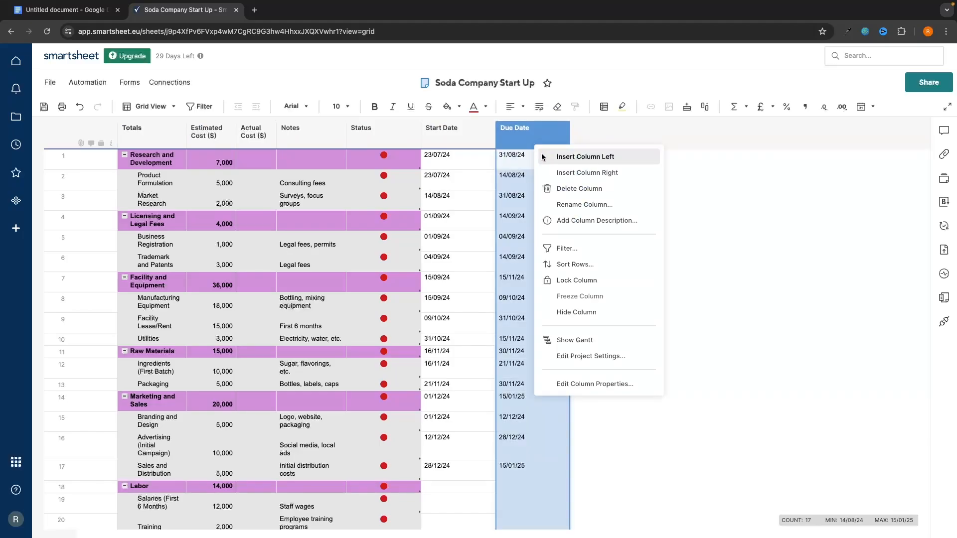
left_click(617, 357)
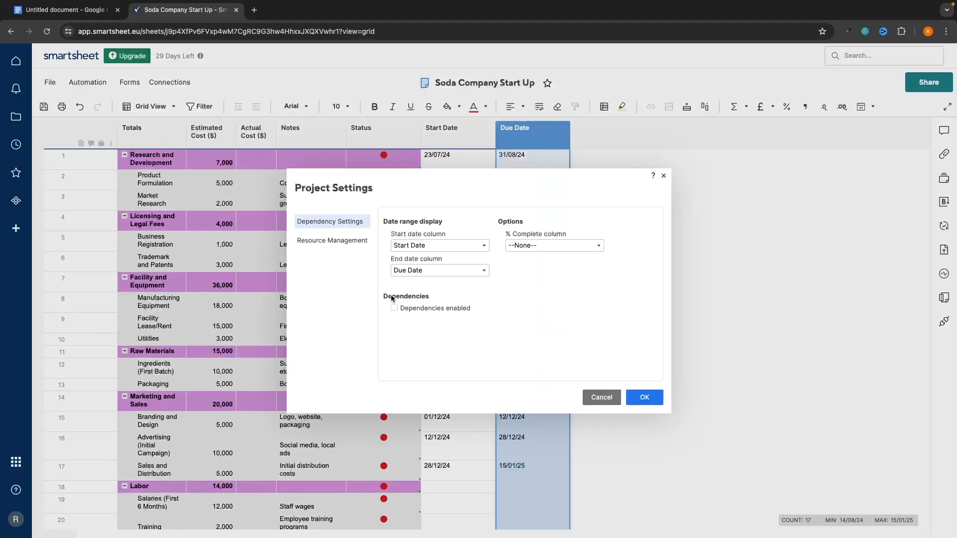
left_click(426, 308)
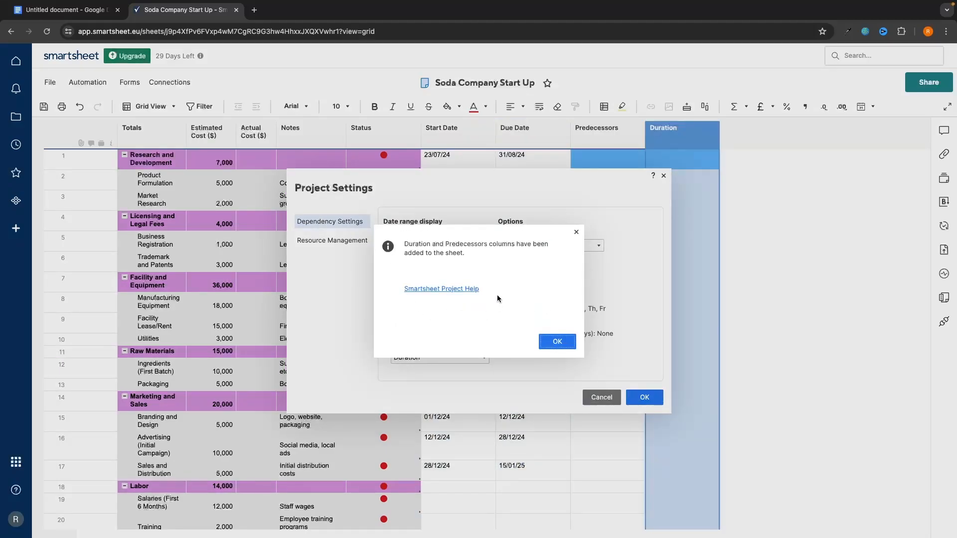
left_click(558, 342)
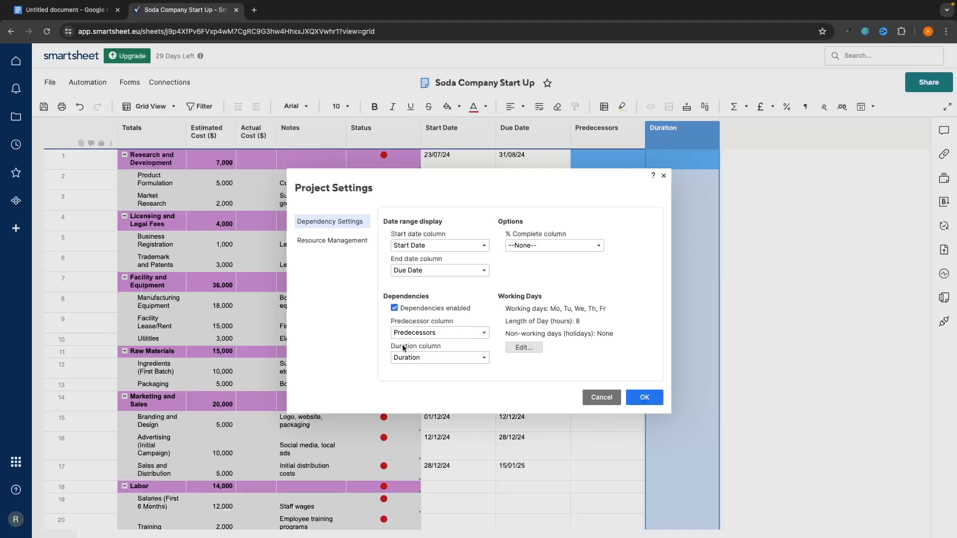
left_click(429, 333)
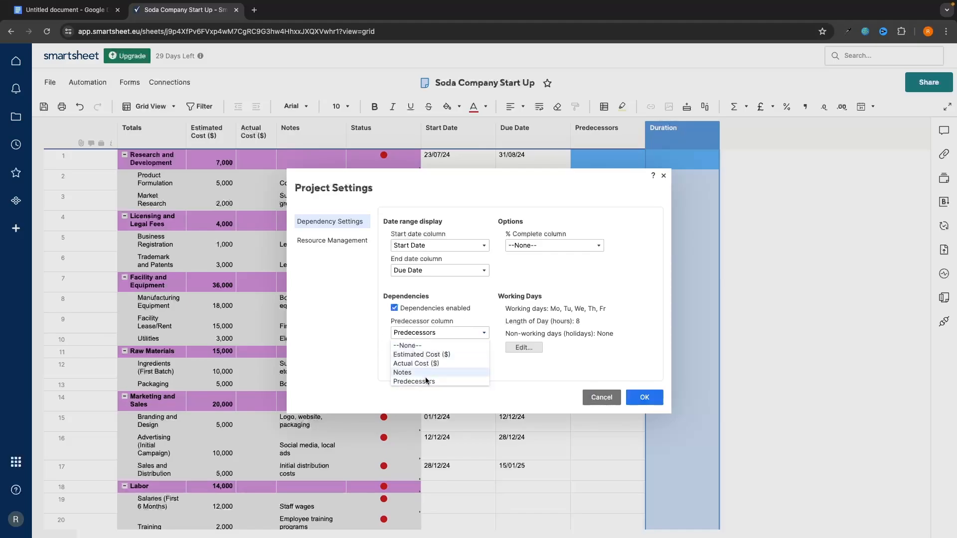
left_click(473, 320)
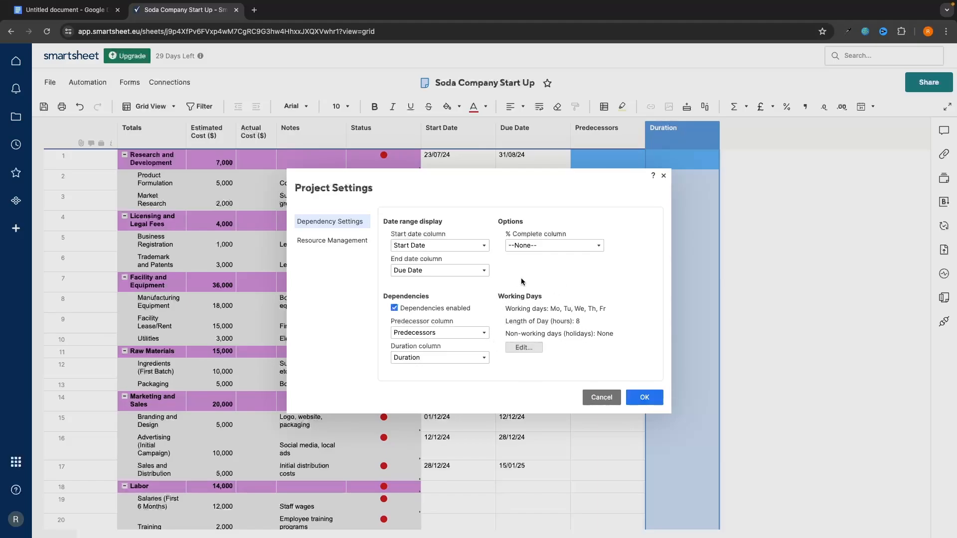
Add 25/12/24 as a non-working day in the working days settings and apply the project settings
left_click(523, 348)
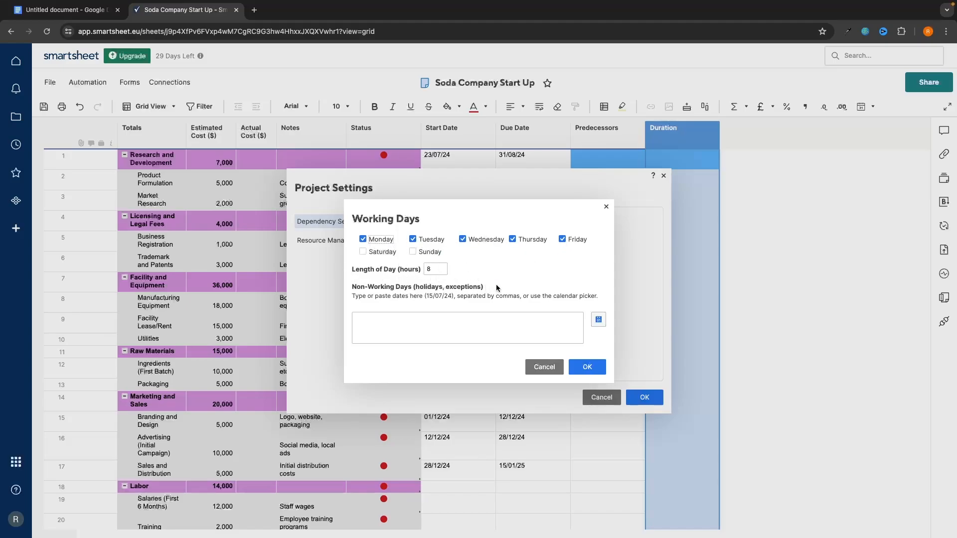
left_click(353, 289)
left_click(592, 365)
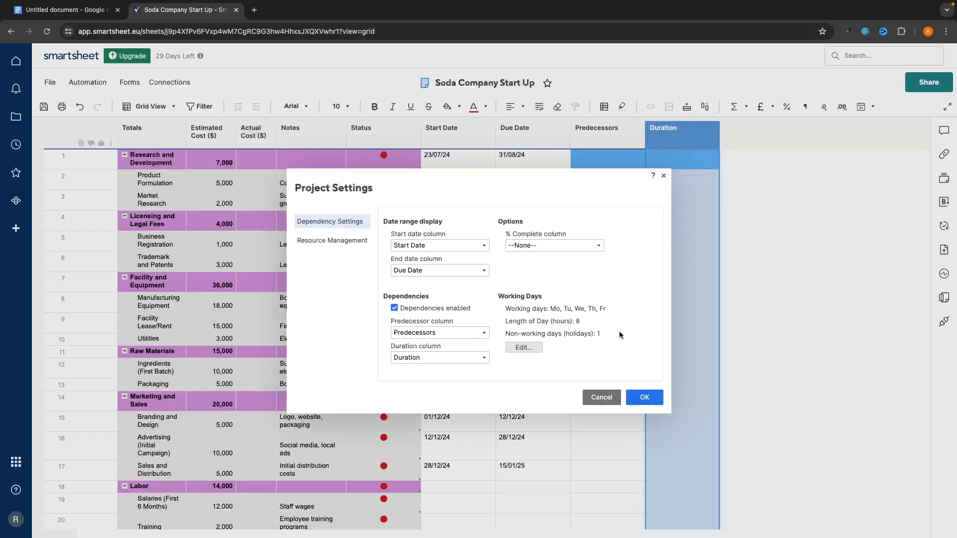
left_click(534, 343)
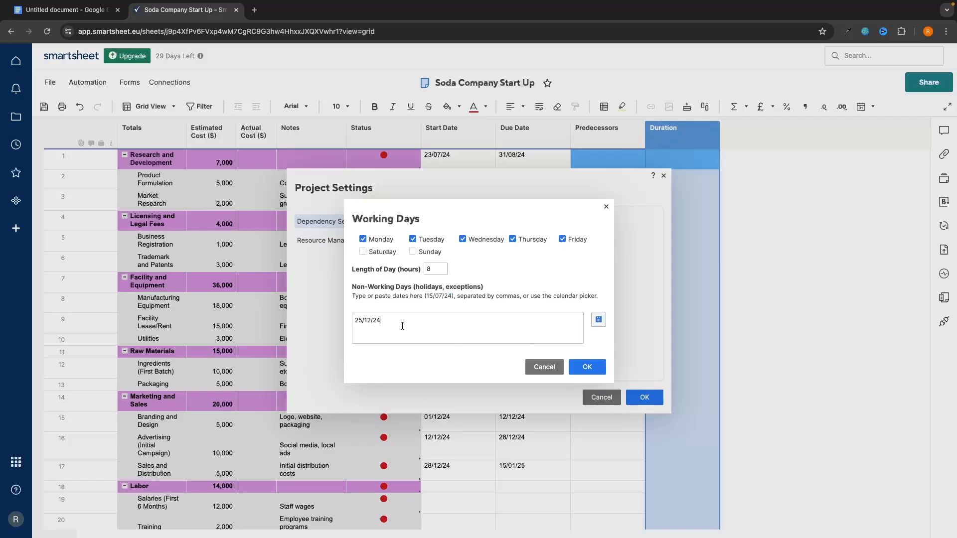
type(",")
left_click(587, 367)
left_click(644, 397)
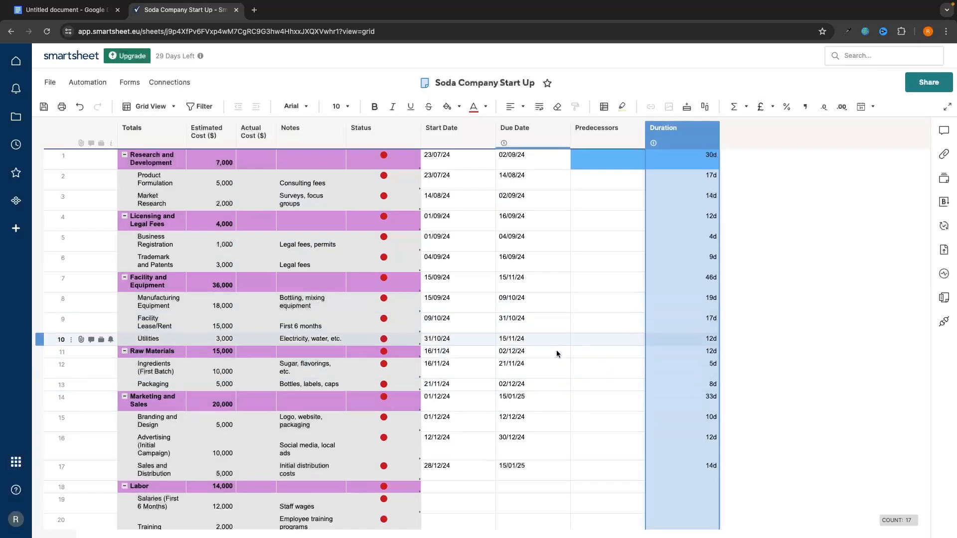
left_click(765, 354)
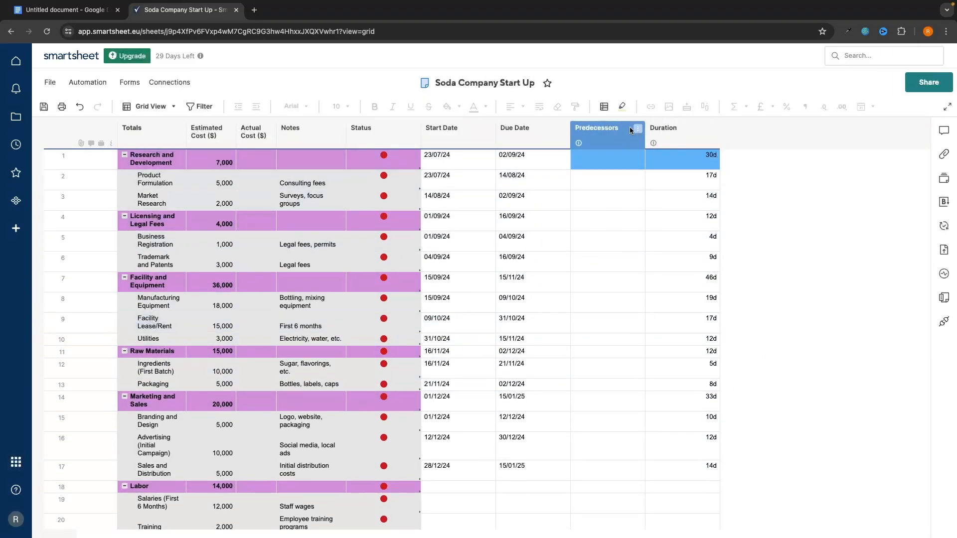
Fill the Research and Development row's cells from Start Date to Duration with the purple used by its category cells
left_click_drag(466, 162, 727, 164)
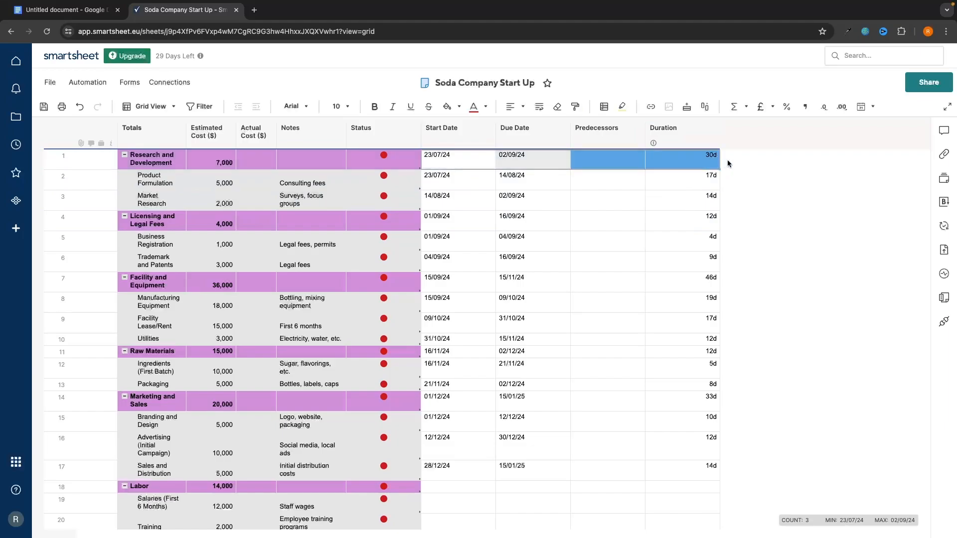
left_click(785, 207)
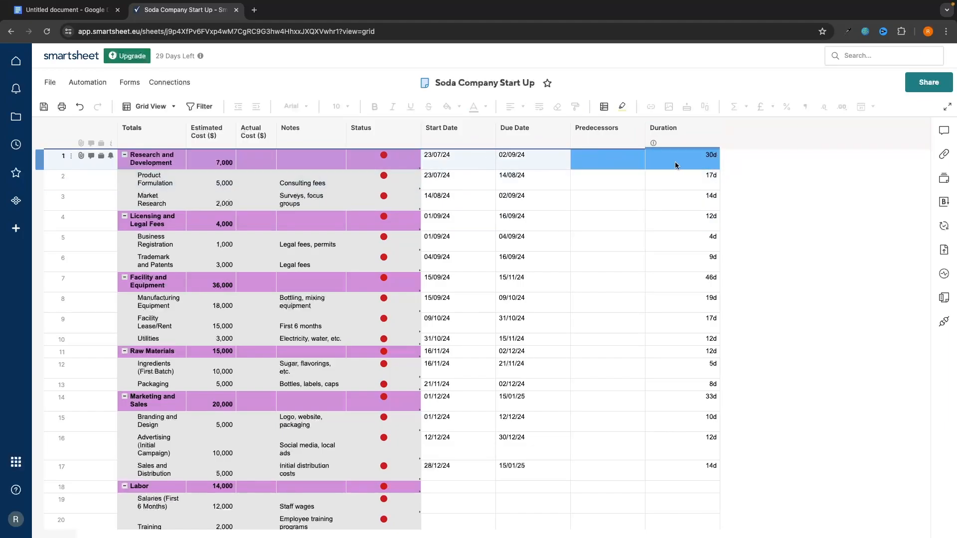
left_click_drag(439, 161, 605, 159)
left_click(458, 107)
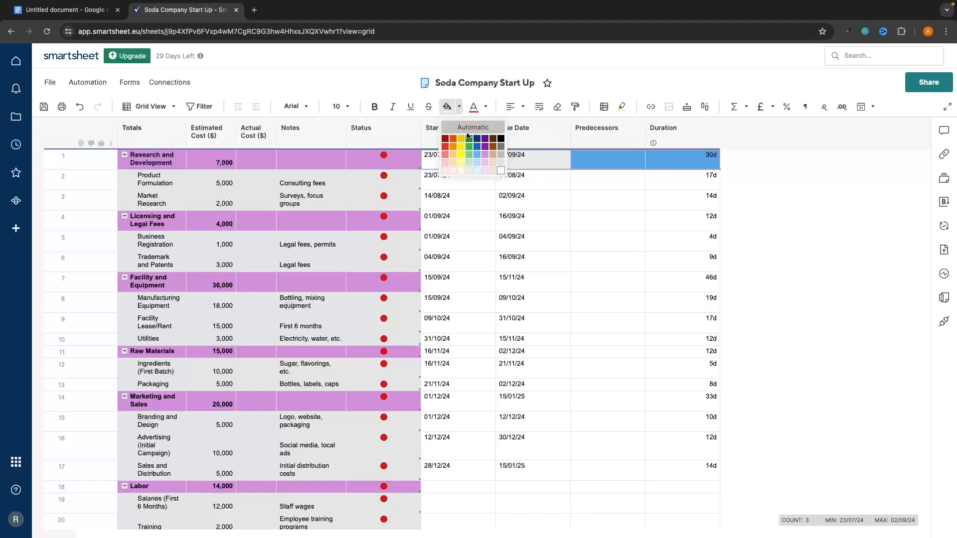
left_click(487, 159)
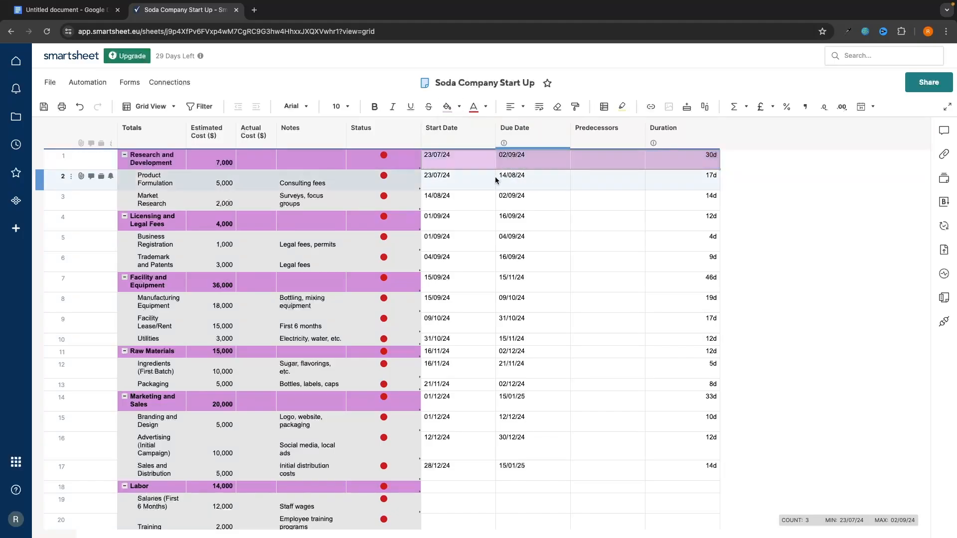
left_click(459, 107)
left_click(486, 159)
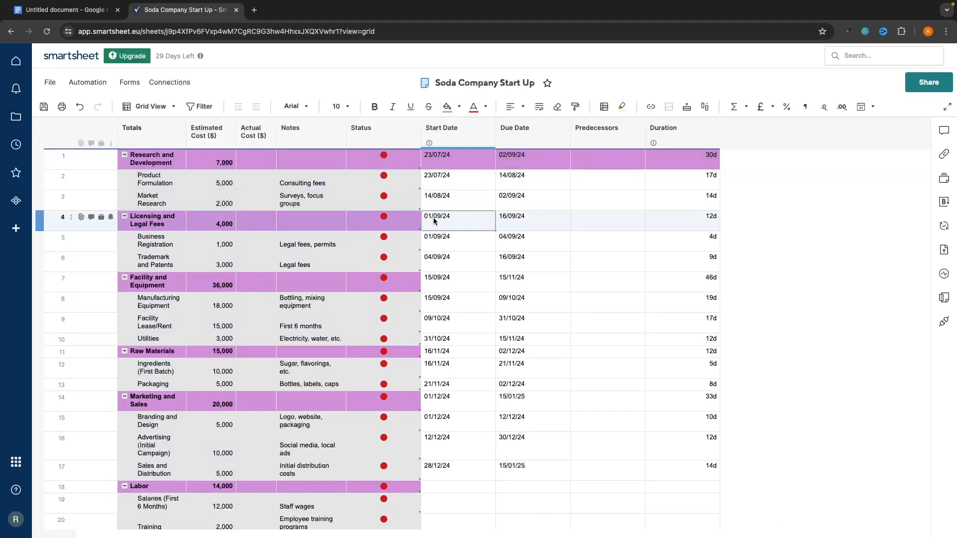
Apply the same purple fill to the Licensing and Legal Fees row's cells from Start Date to Duration
left_click_drag(432, 217, 708, 219)
left_click(441, 107)
scroll(451, 224, "down", 3)
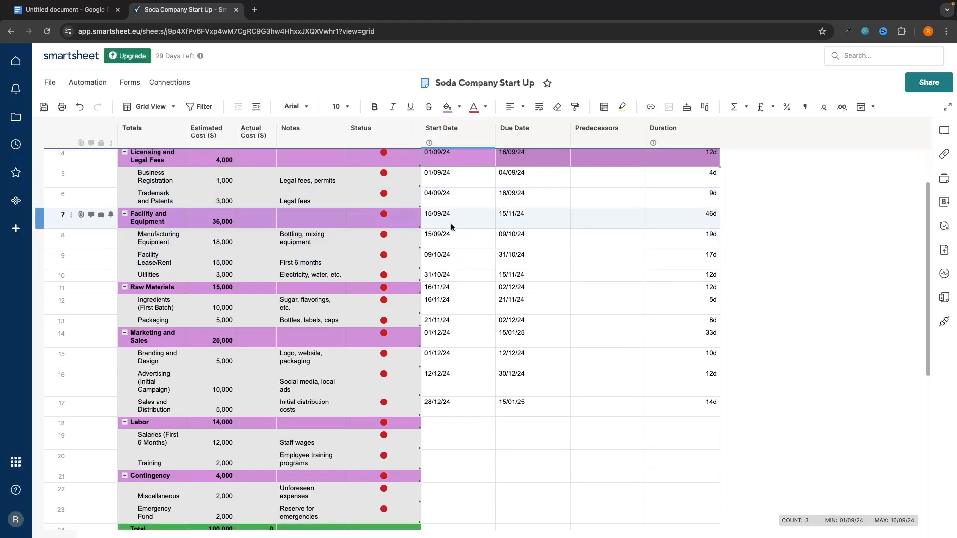
Apply the same purple fill to the Facility and Equipment, Raw Materials, and Marketing and Sales rows' cells from Start Date to Duration
left_click_drag(450, 219, 718, 219)
left_click(446, 107)
left_click_drag(432, 288, 707, 288)
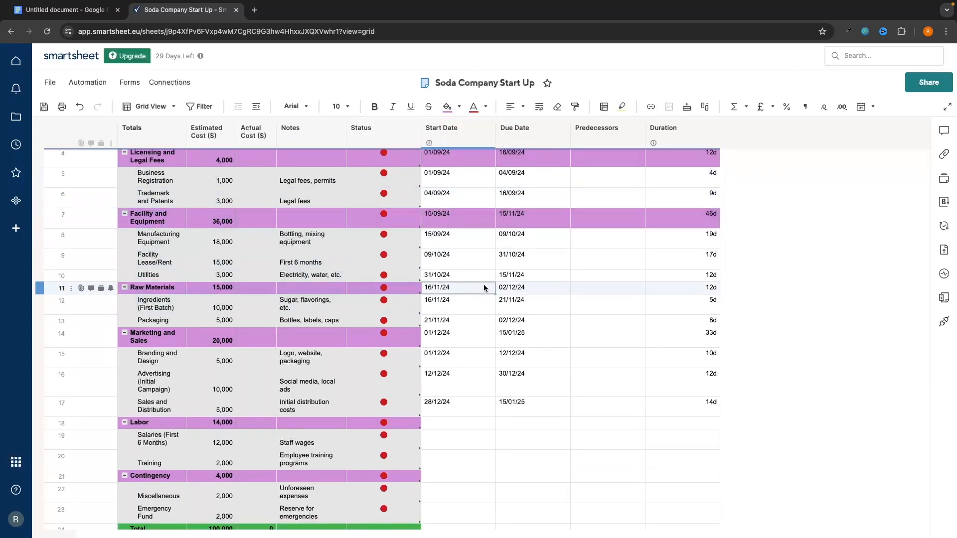
left_click(446, 107)
left_click_drag(433, 334, 709, 336)
left_click(447, 106)
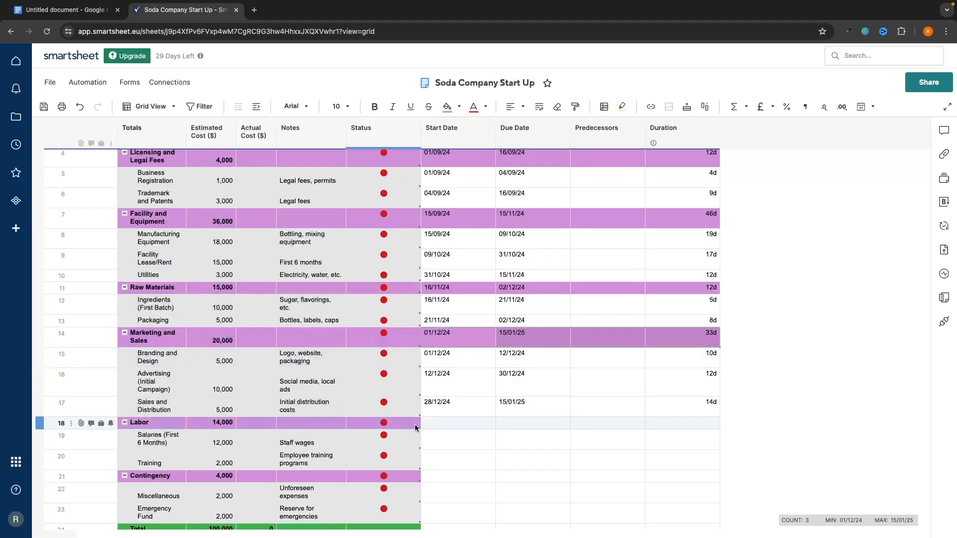
Fill the Product Formulation and Market Research rows' cells from Start Date to Duration with the grey used by their other task cells
scroll(475, 441, "up", 1)
scroll(450, 208, "up", 2)
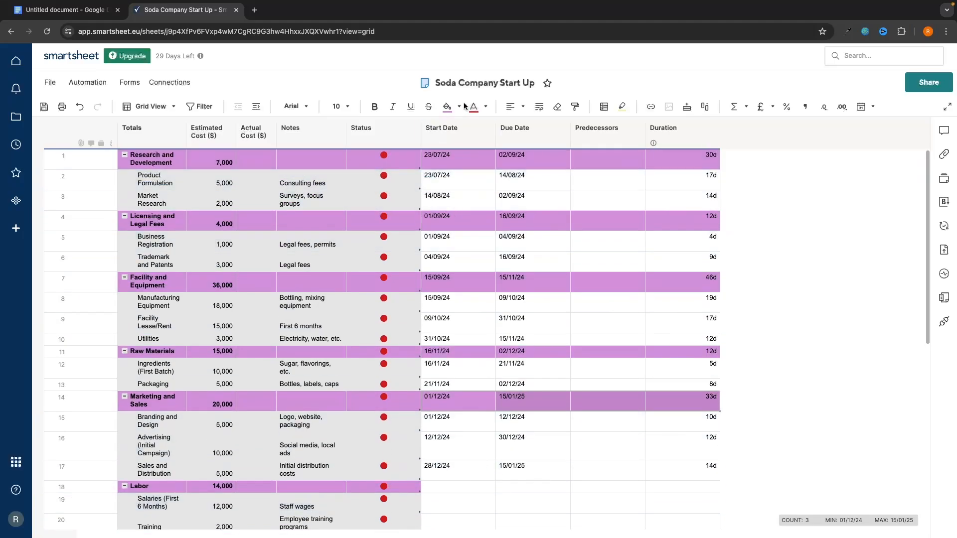
left_click_drag(452, 175, 724, 185)
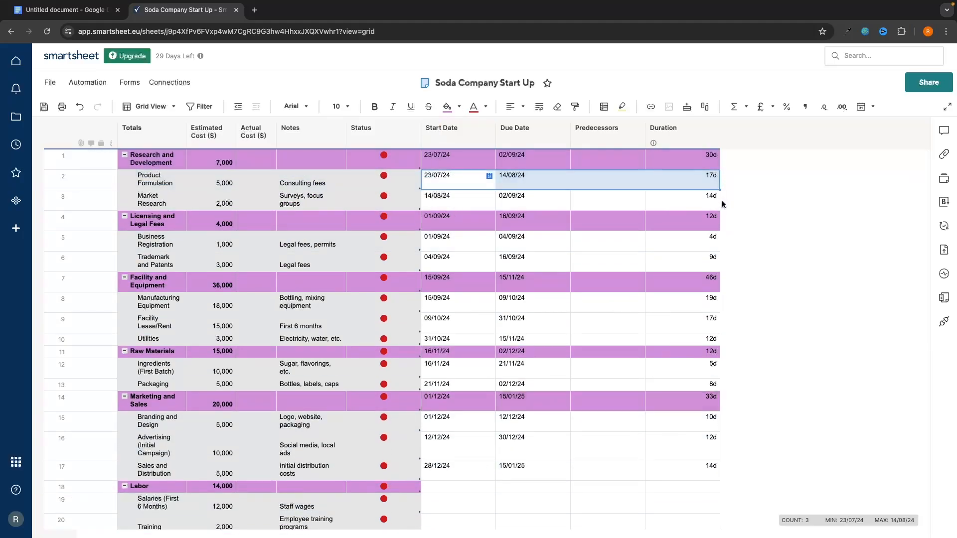
left_click(469, 184)
left_click_drag(468, 184, 705, 196)
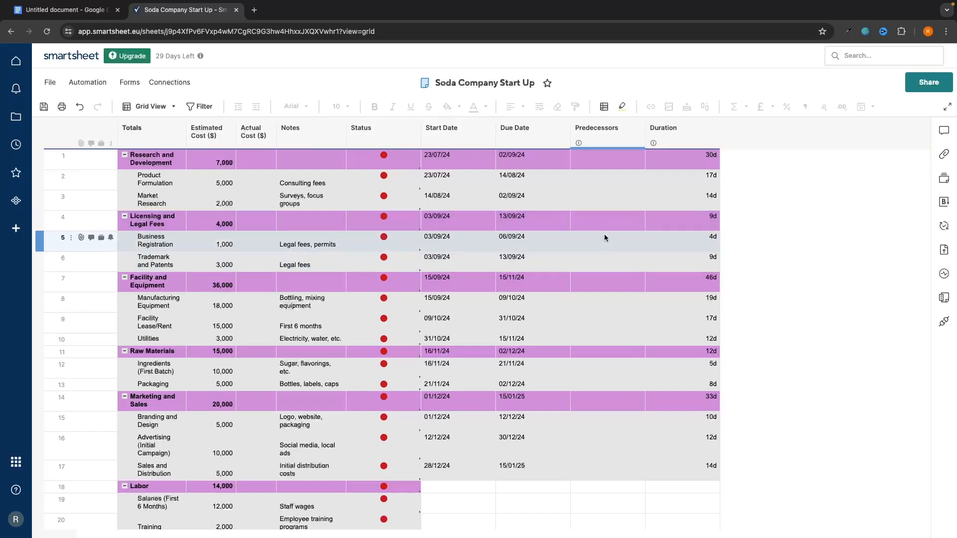
Select Research and Development as the predecessor of the Licensing and Legal Fees row
left_click(602, 219)
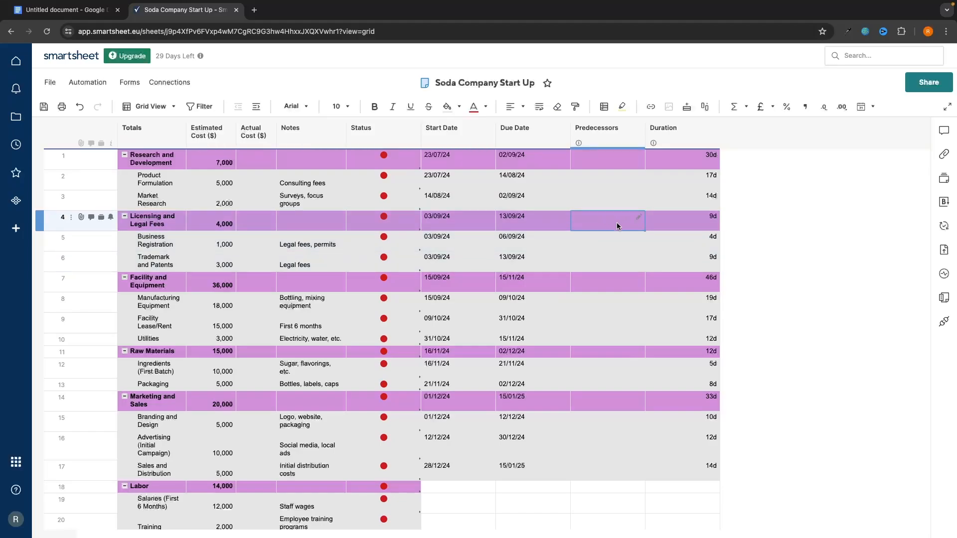
left_click(640, 219)
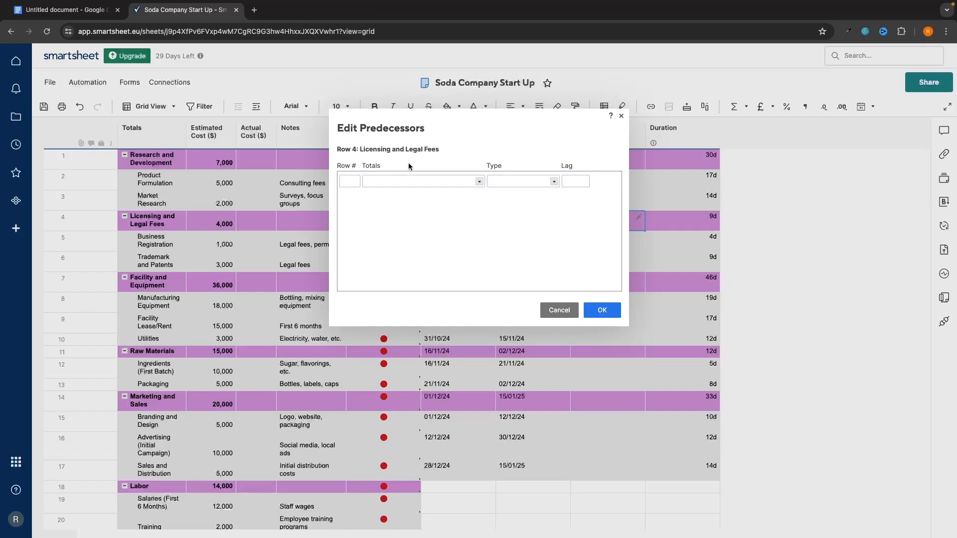
left_click(342, 179)
left_click(479, 182)
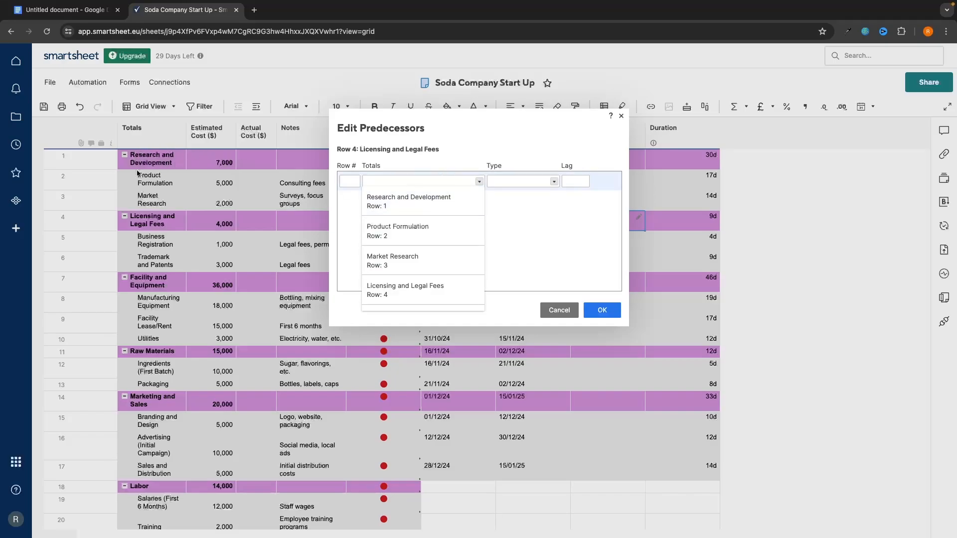
left_click(156, 159)
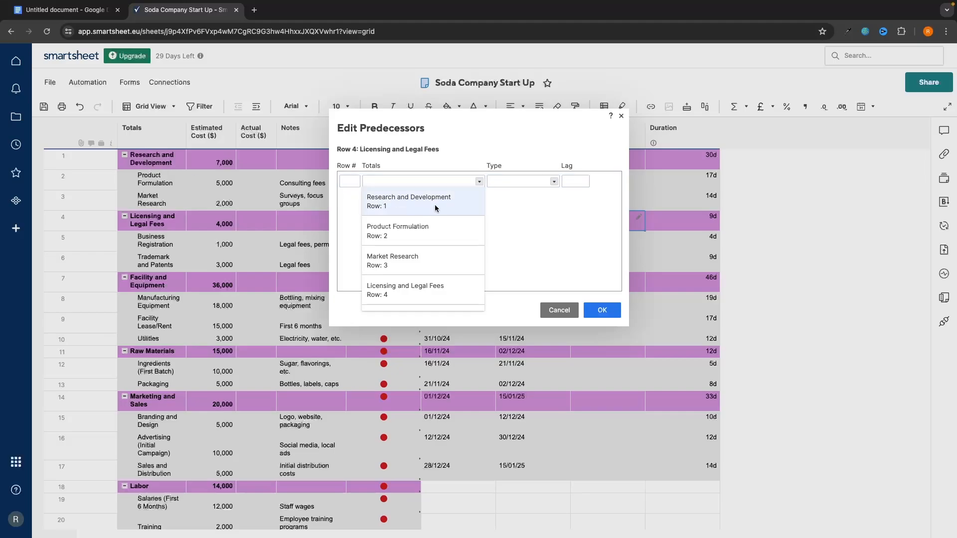
left_click(548, 220)
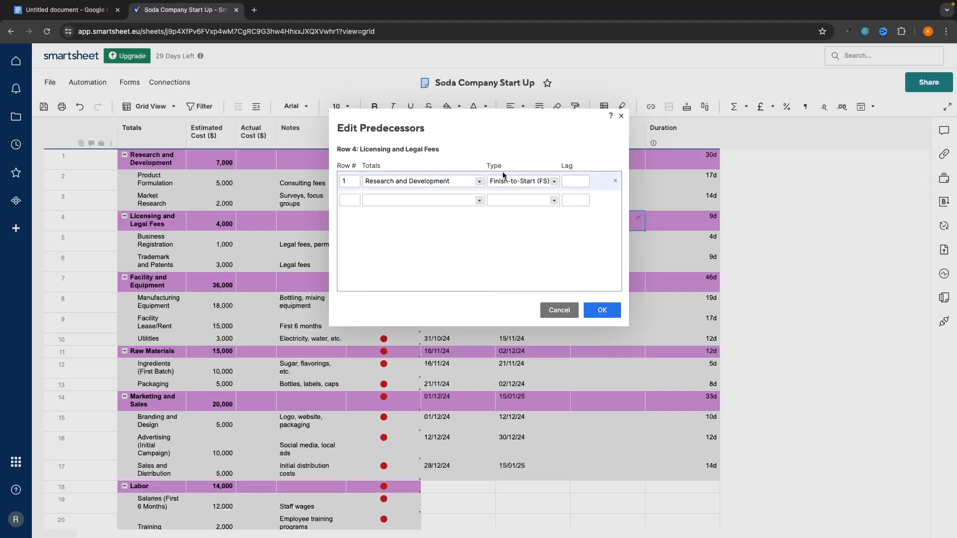
Review the dependency types for the Research and Development predecessor and choose Finish-to-Start (FS)
left_click(554, 181)
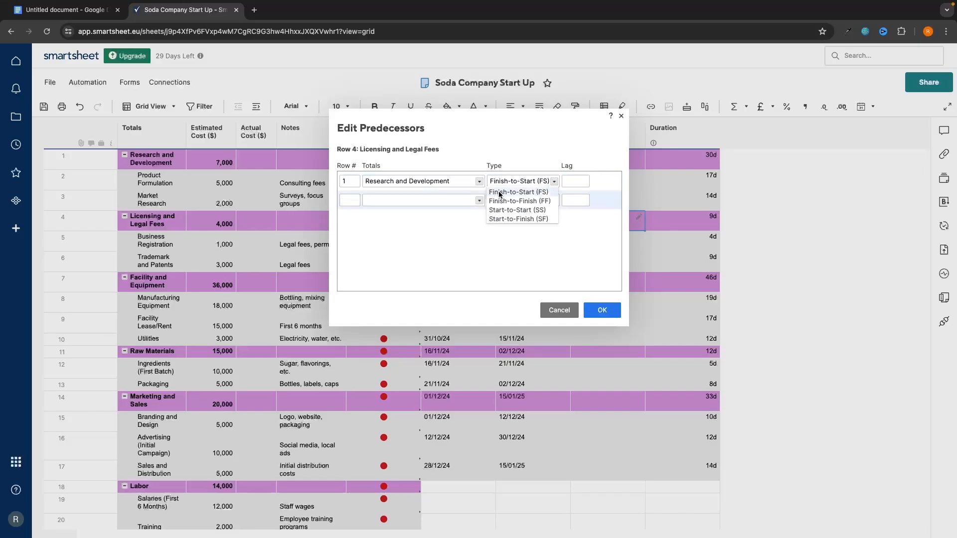
left_click(521, 188)
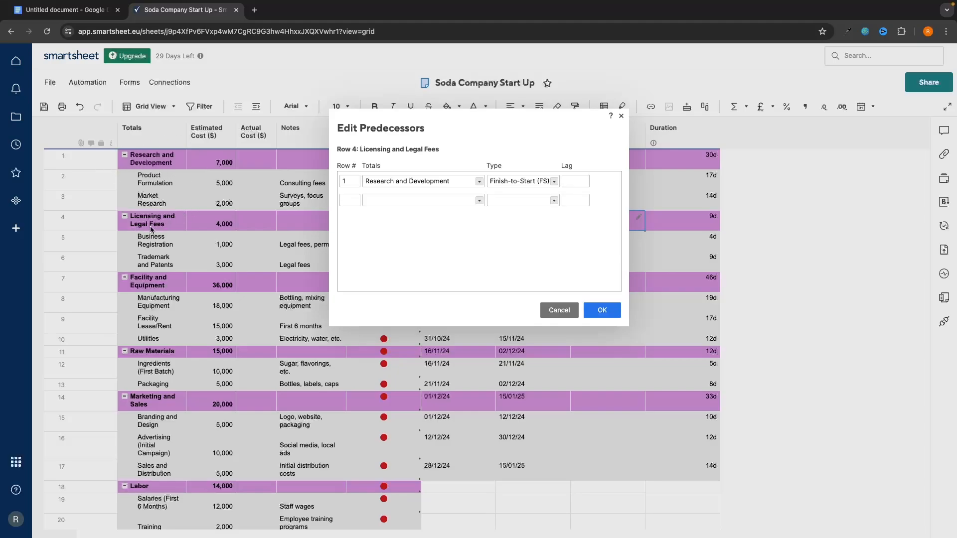
left_click(552, 182)
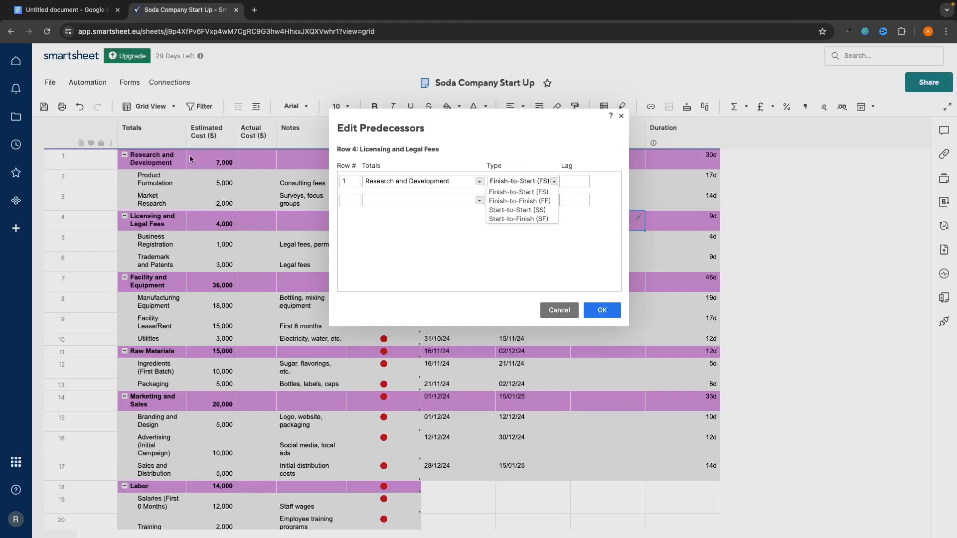
left_click(539, 191)
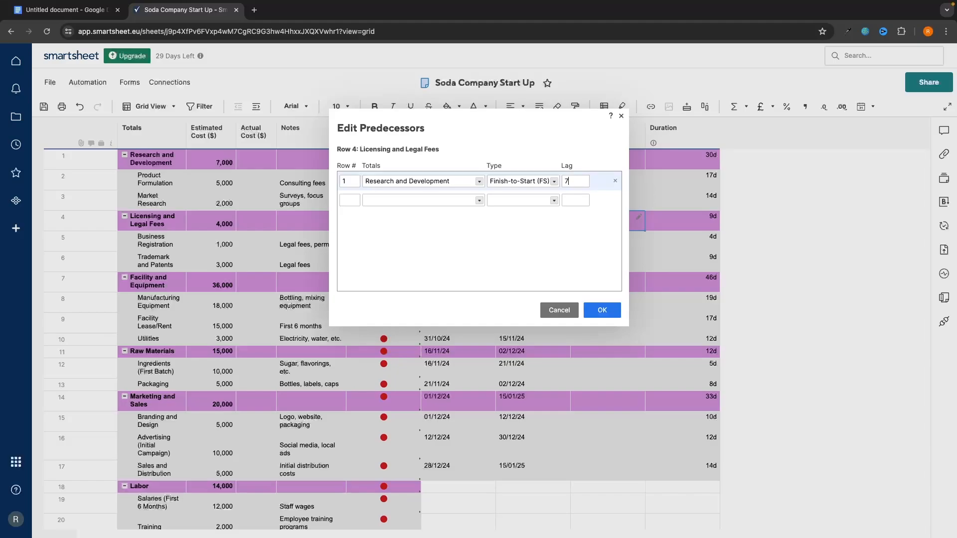
Try a 7d lag on the Research and Development predecessor, clear it, and apply the predecessor without lag
type("d")
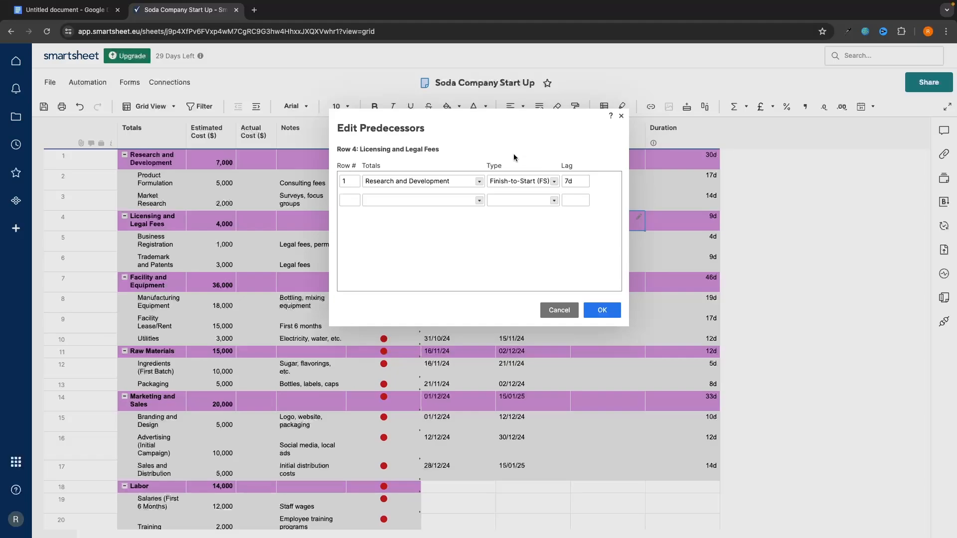
double_click(577, 181)
key("BackSpace")
left_click(602, 310)
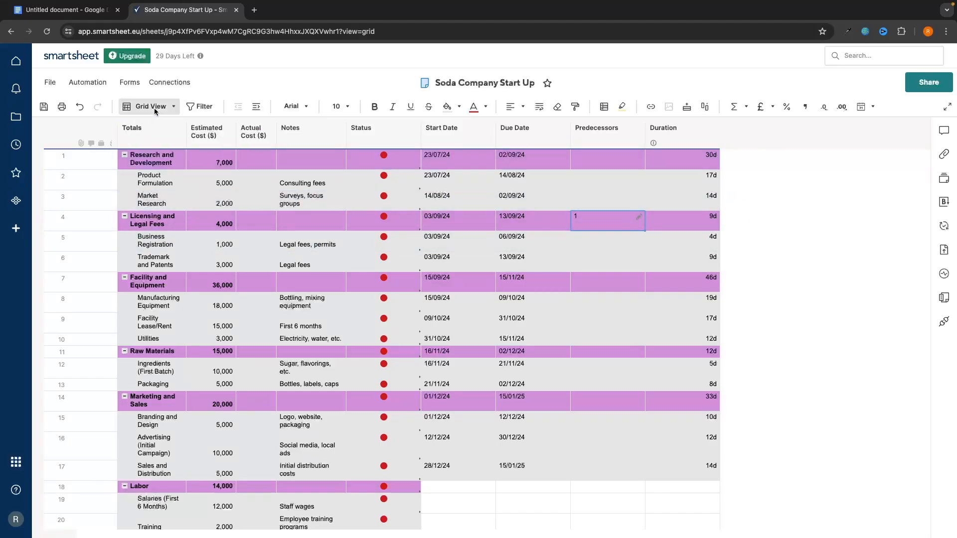
Switch the sheet to Gantt view and widen the chart area next to the grid
left_click(173, 107)
left_click(156, 190)
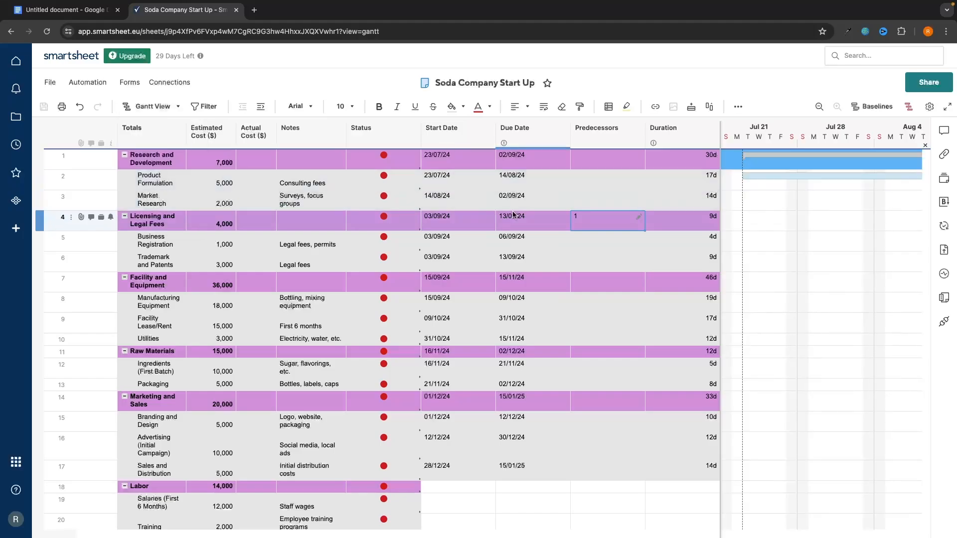
left_click_drag(718, 248, 656, 241)
Examine the dependency line between Research and Development and Licensing and Legal Fees in the Gantt chart
scroll(746, 257, "right", 2)
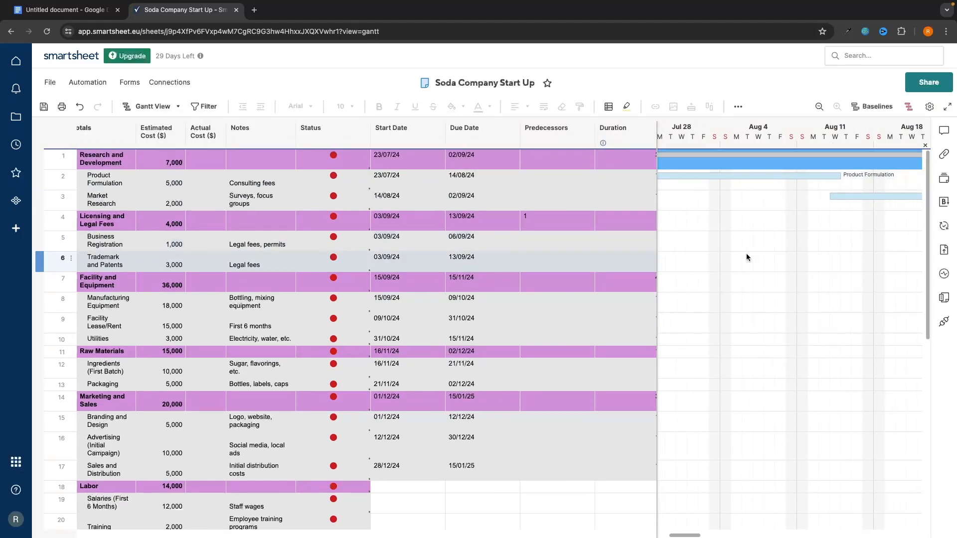
scroll(746, 257, "left", 2)
scroll(746, 257, "right", 1)
scroll(747, 257, "right", 5)
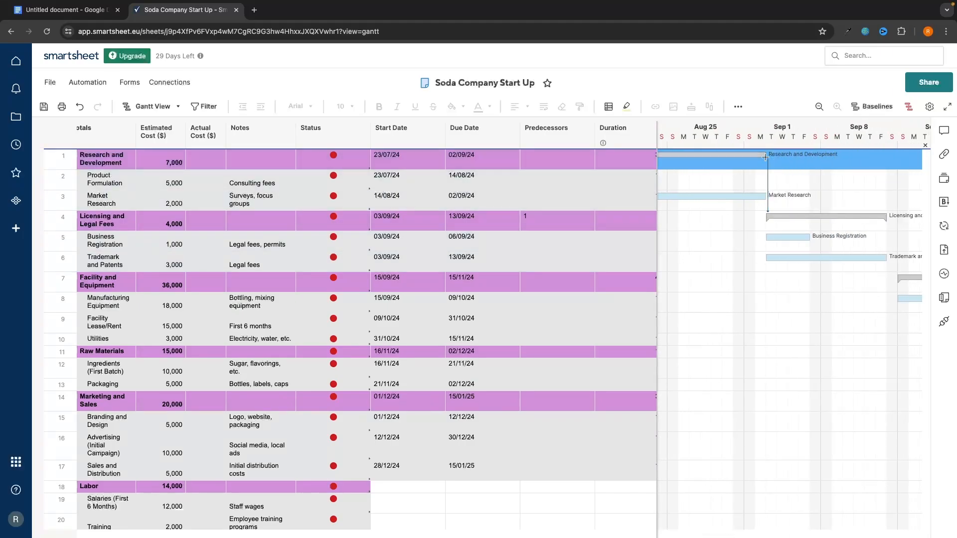
scroll(797, 189, "right", 2)
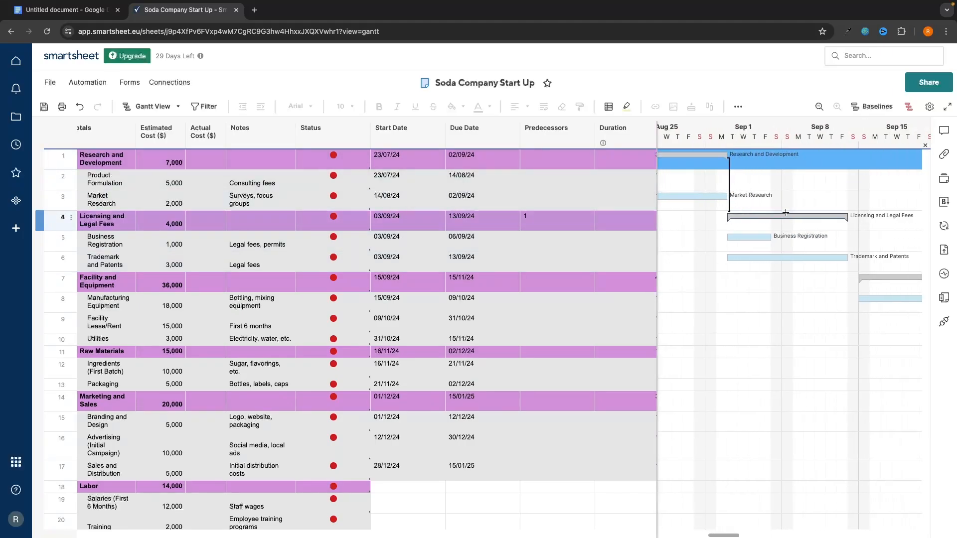
scroll(834, 213, "left", 1)
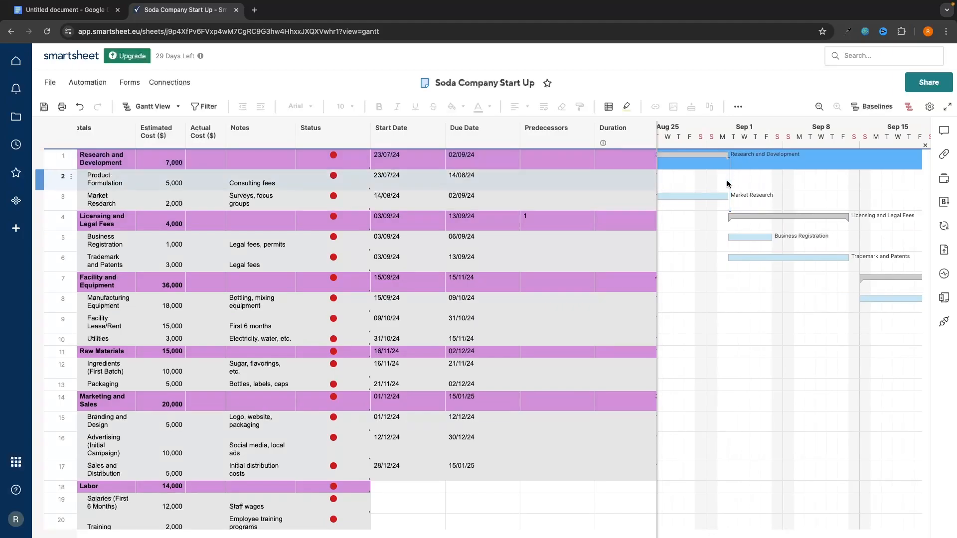
scroll(758, 217, "left", 10)
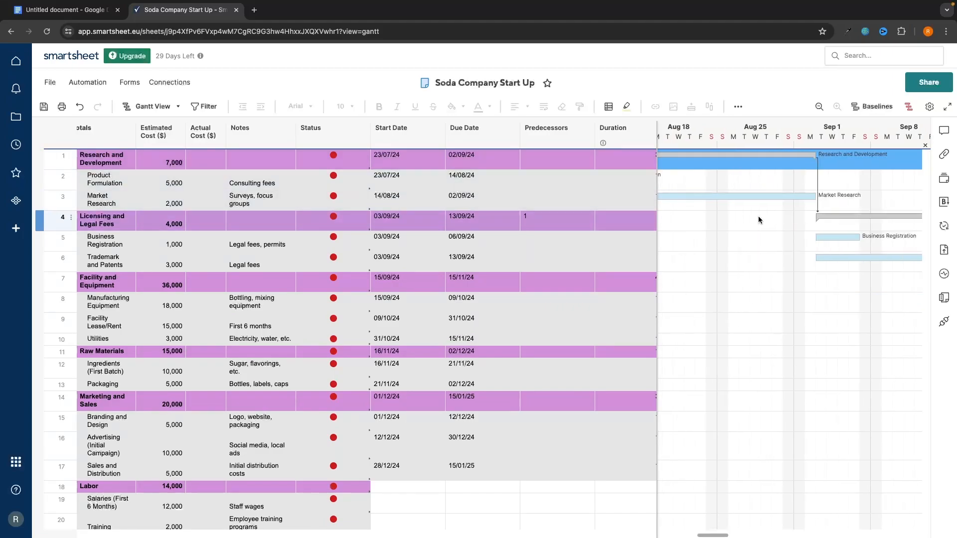
scroll(758, 220, "right", 8)
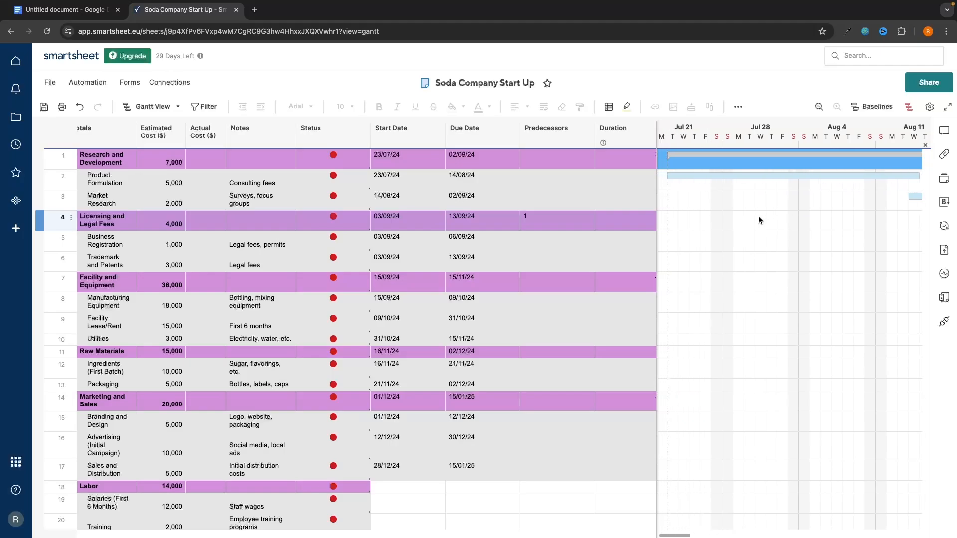
scroll(786, 178, "right", 3)
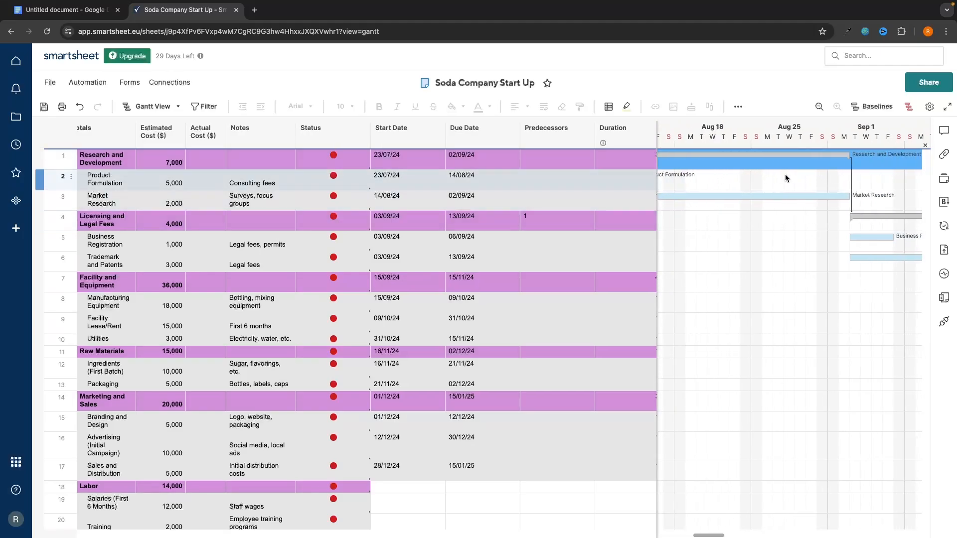
Remove the predecessor from the Licensing and Legal Fees row
left_click(551, 225)
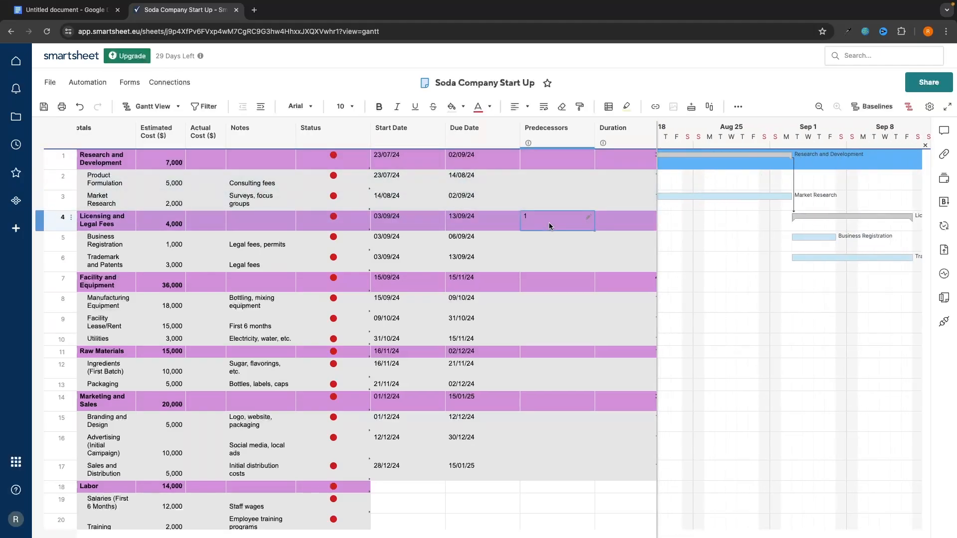
key("BackSpace")
scroll(811, 184, "left", 3)
scroll(810, 183, "left", 1)
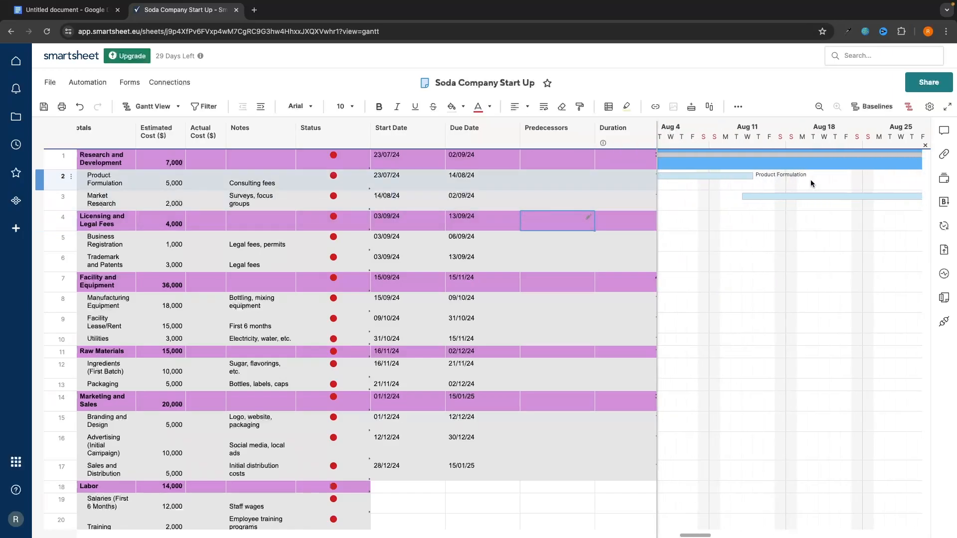
Set Product Formulation as the Finish-to-Start (FS) predecessor of the Market Research row
scroll(810, 183, "right", 1)
scroll(811, 183, "down", 1)
scroll(810, 182, "up", 1)
scroll(551, 228, "right", 1)
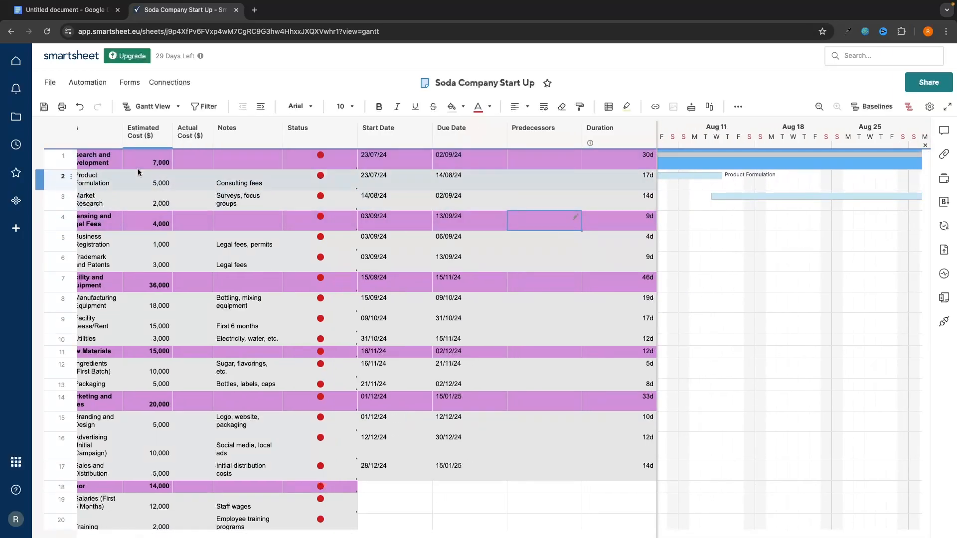
scroll(149, 184, "left", 1)
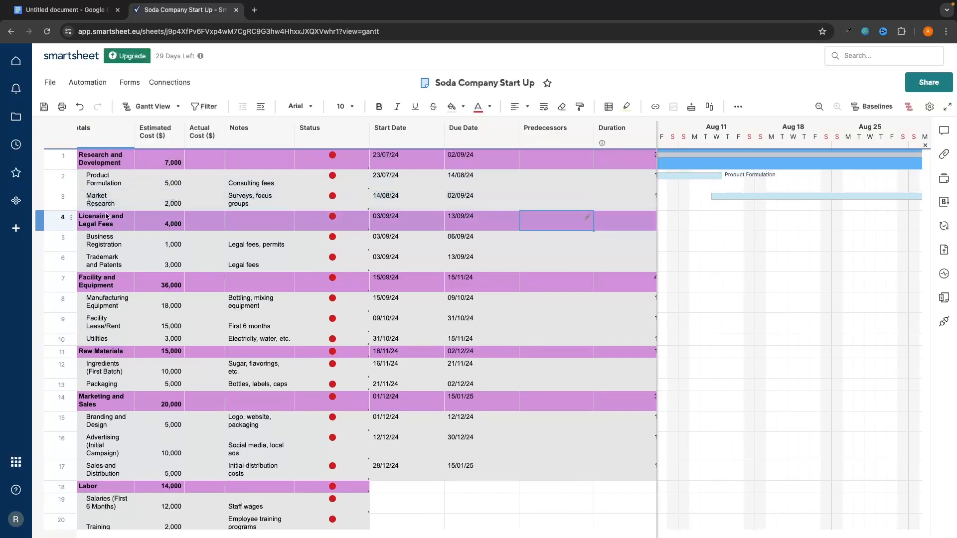
left_click(543, 197)
left_click(543, 197)
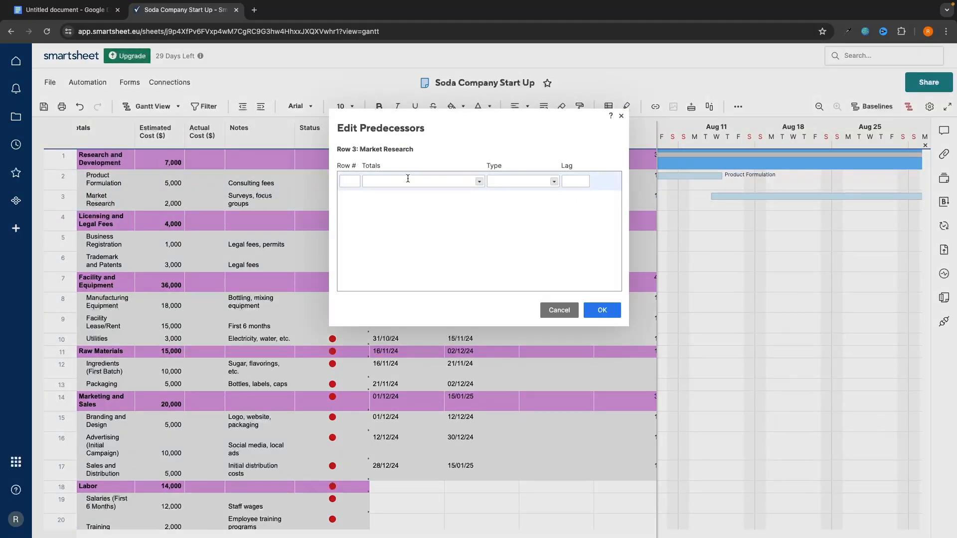
left_click(479, 181)
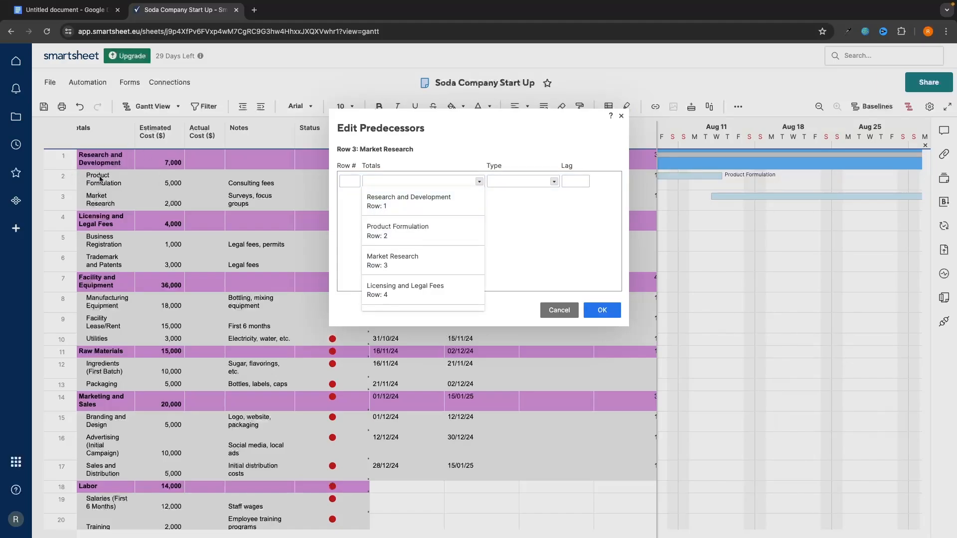
left_click(422, 238)
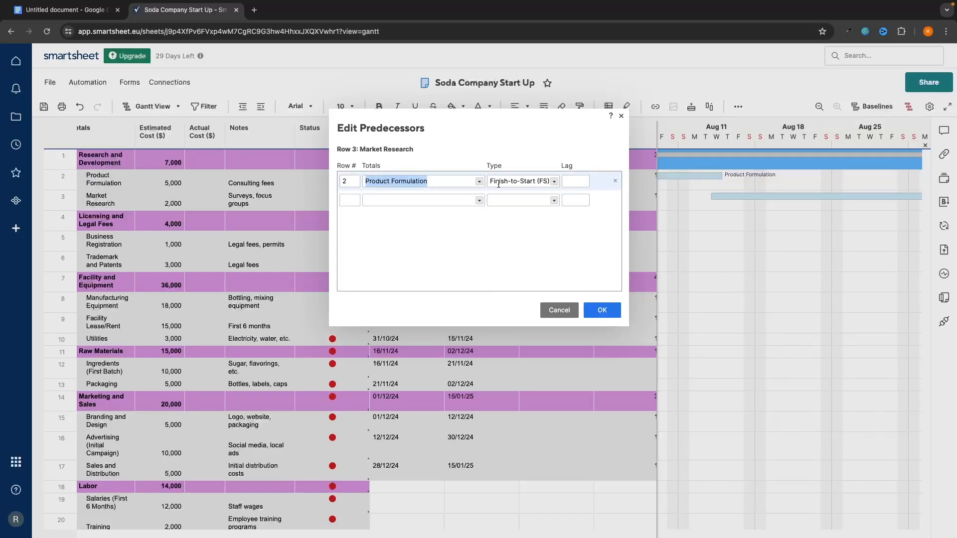
left_click(551, 233)
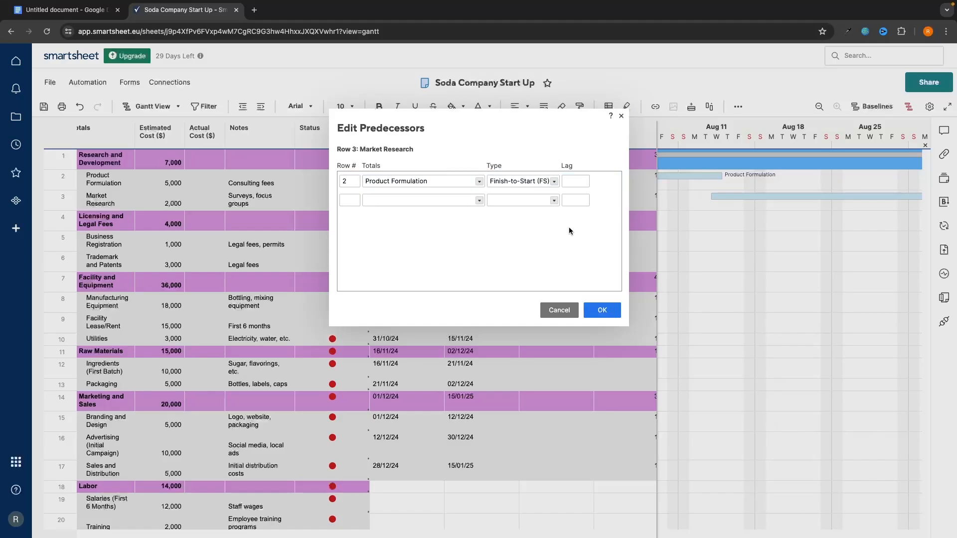
left_click(602, 310)
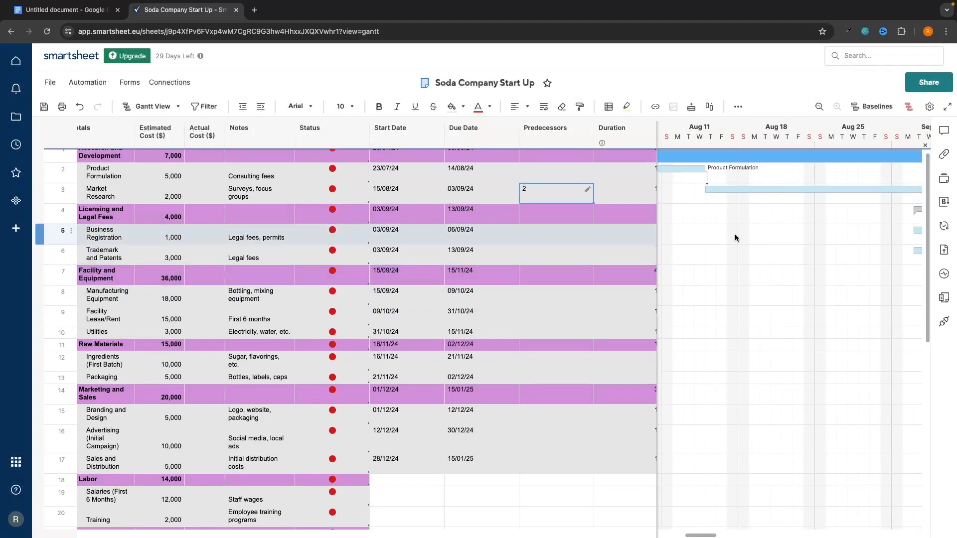
scroll(751, 222, "right", 1)
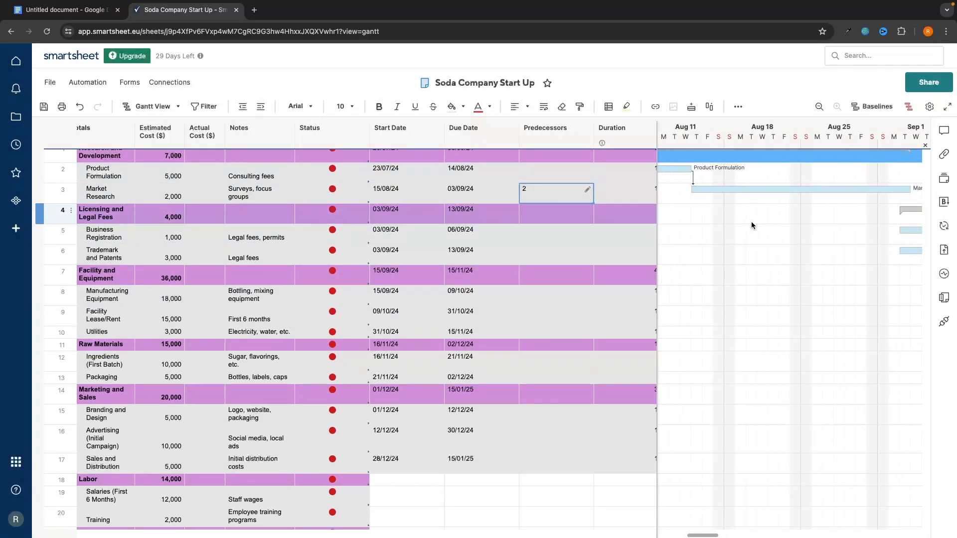
scroll(751, 221, "right", 5)
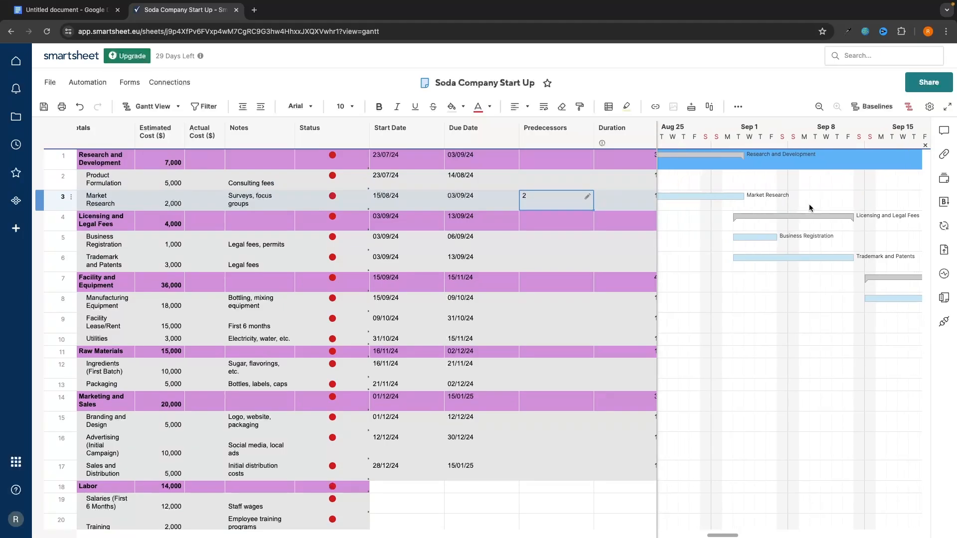
Set Market Research as a Finish-to-Start (FS) predecessor of the Licensing and Legal Fees row
scroll(809, 205, "right", 3)
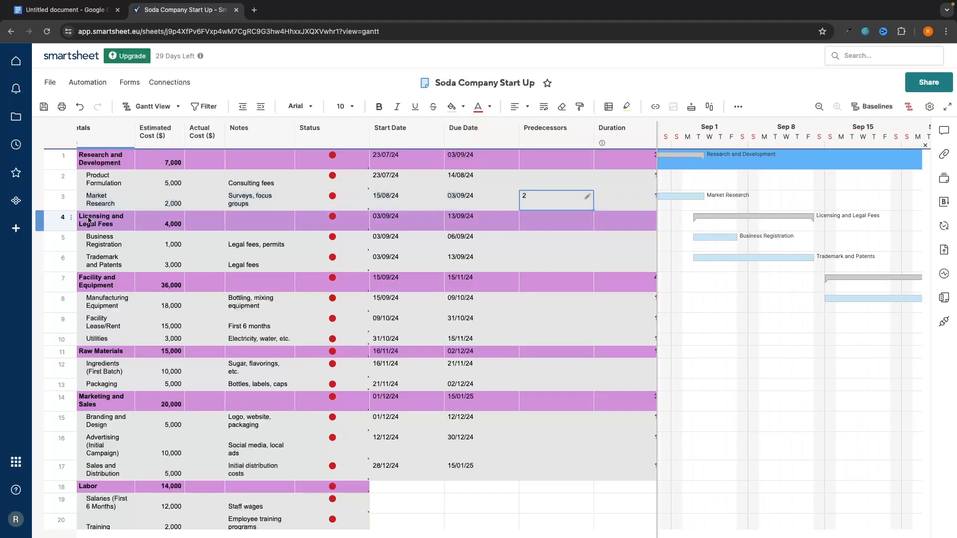
left_click(578, 219)
left_click(588, 216)
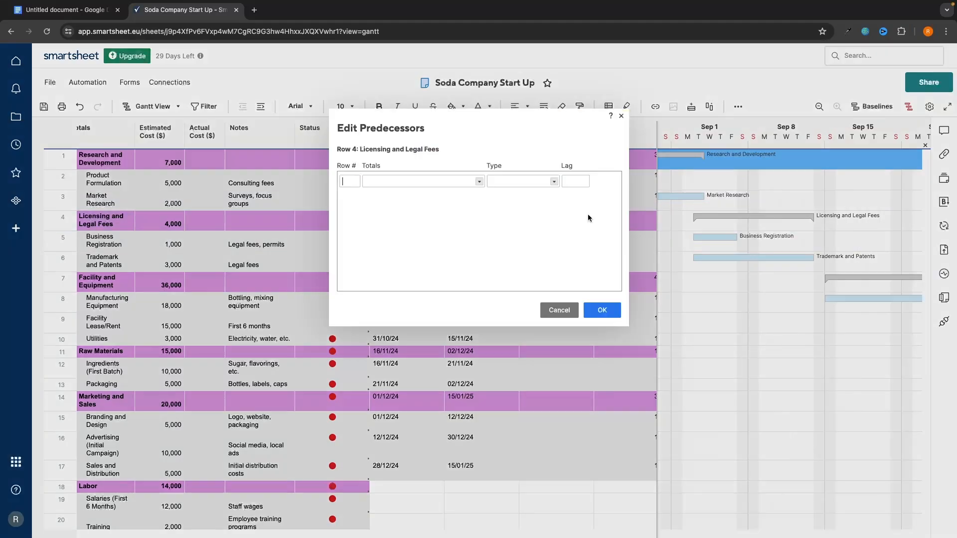
left_click(479, 181)
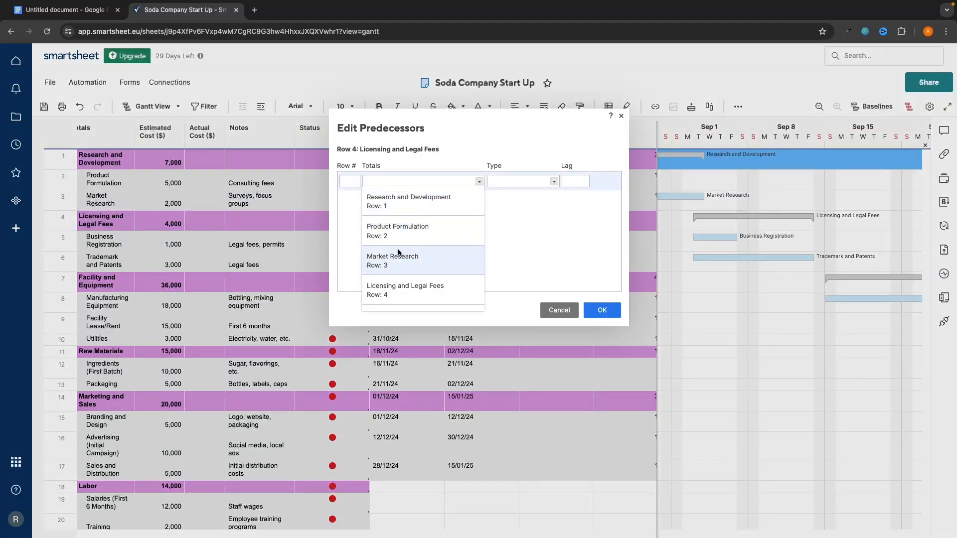
left_click(420, 250)
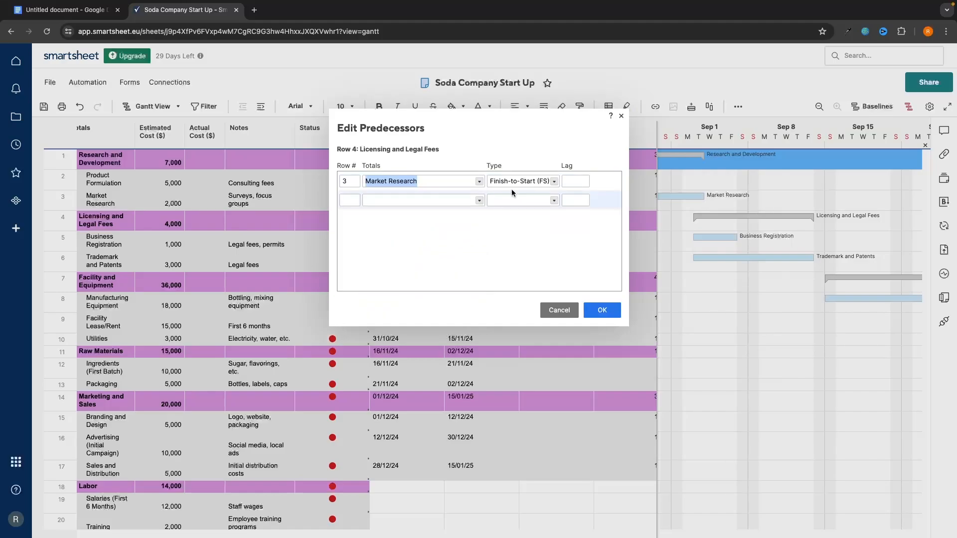
left_click(601, 309)
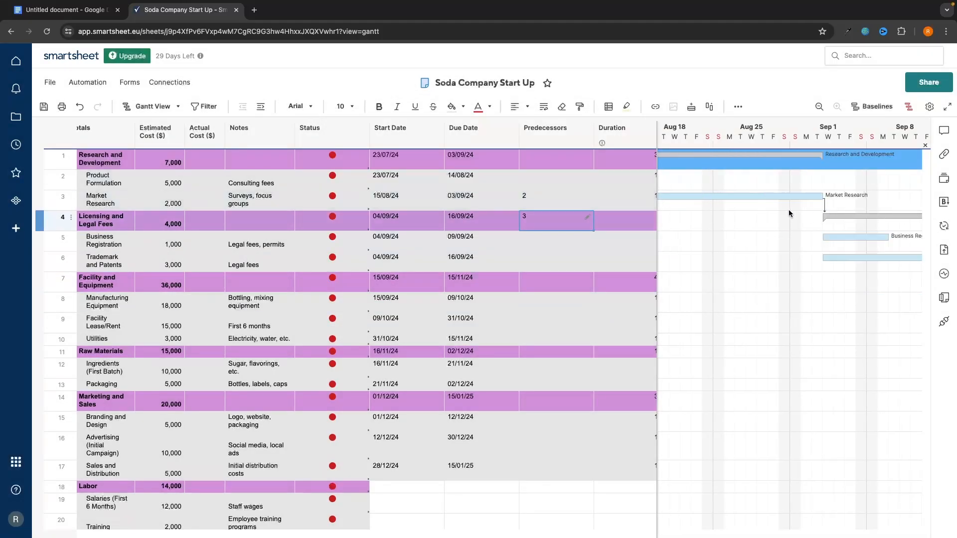
Examine the dependency lines linking Product Formulation, Market Research and Licensing and Legal Fees in the Gantt chart
scroll(802, 244, "left", 10)
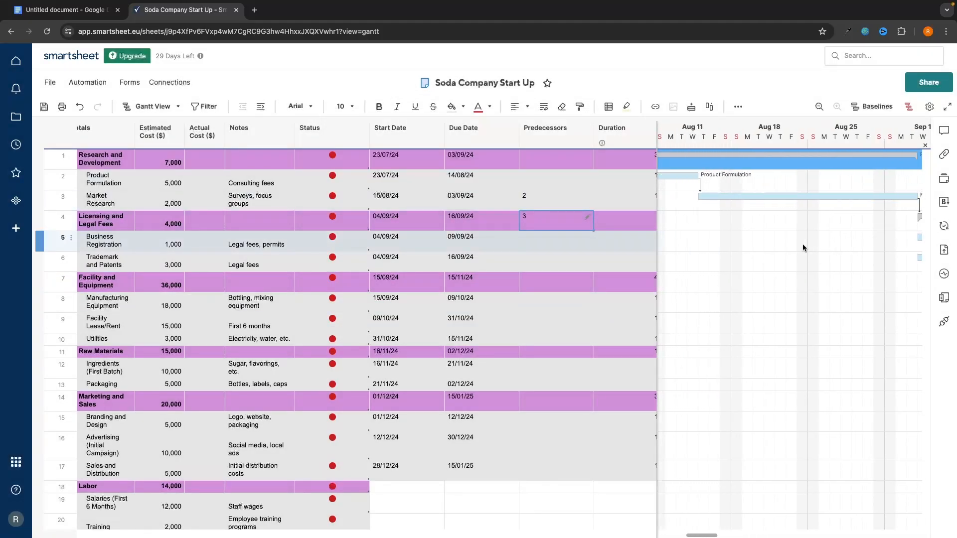
scroll(788, 241, "right", 10)
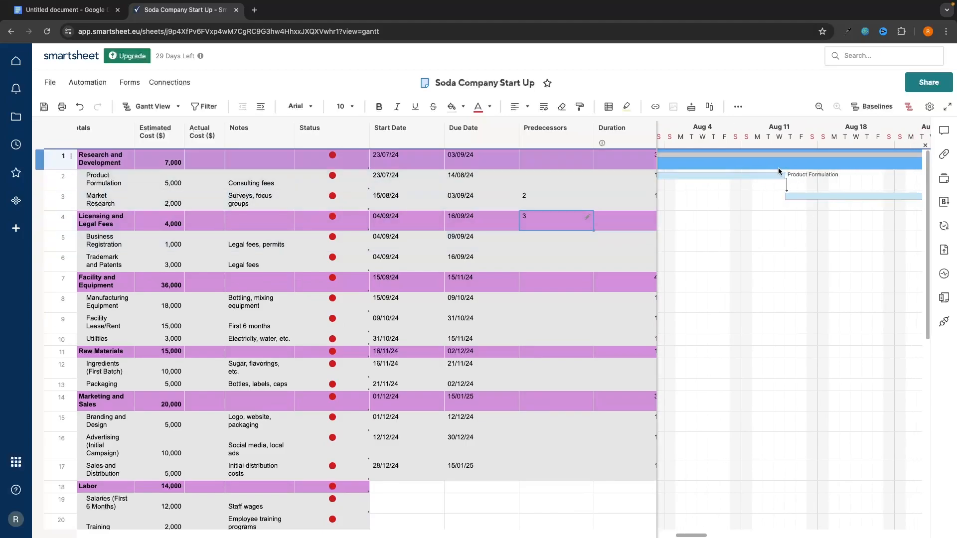
scroll(788, 178, "down", 1)
scroll(788, 178, "right", 10)
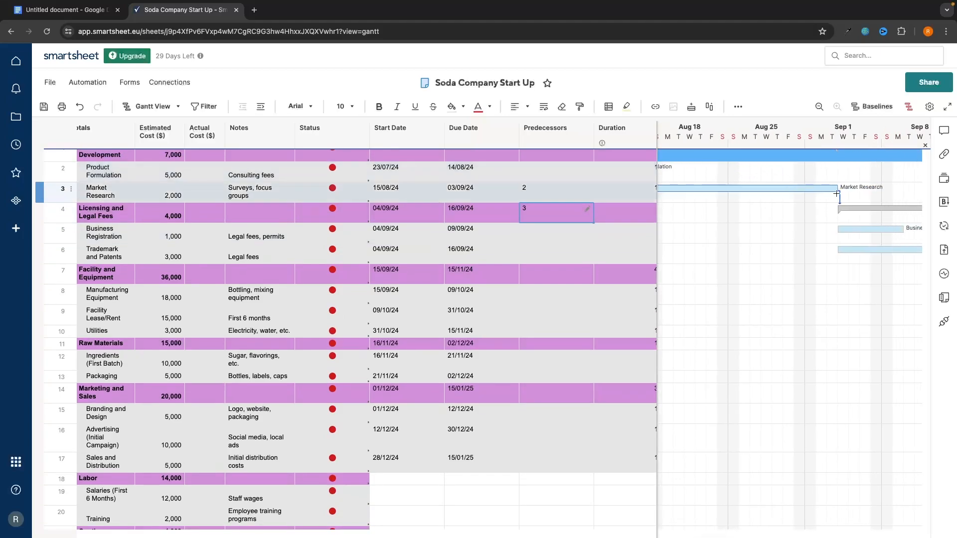
scroll(788, 184, "down", 1)
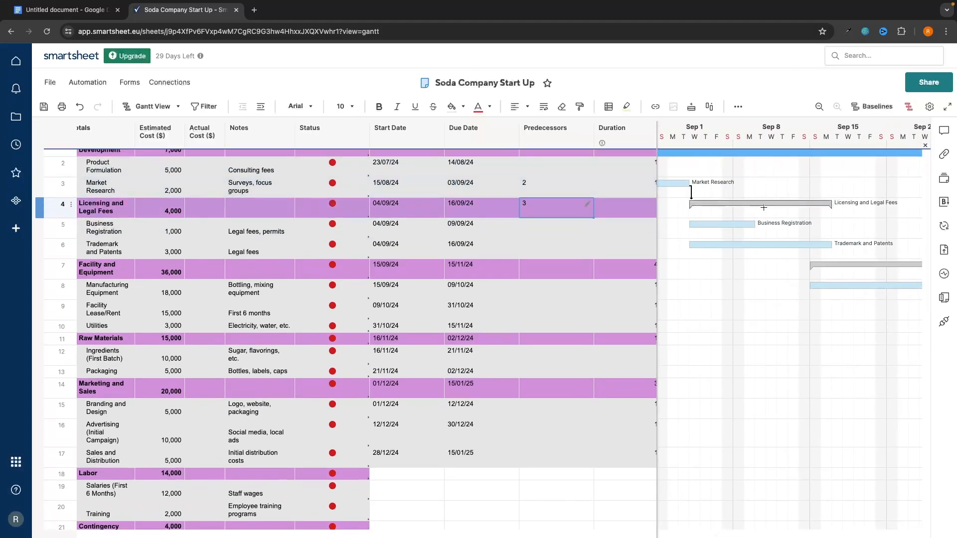
scroll(783, 205, "up", 1)
scroll(782, 205, "left", 3)
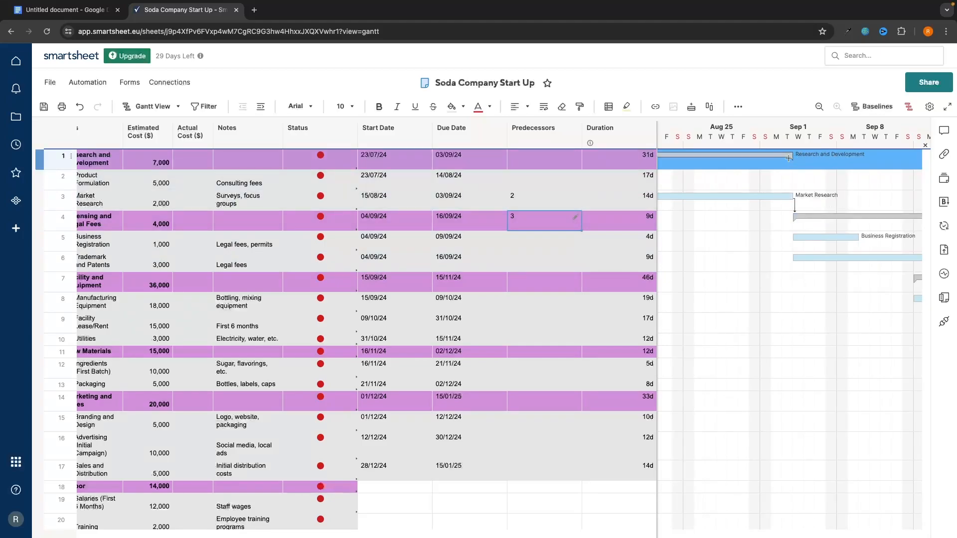
scroll(544, 166, "left", 1)
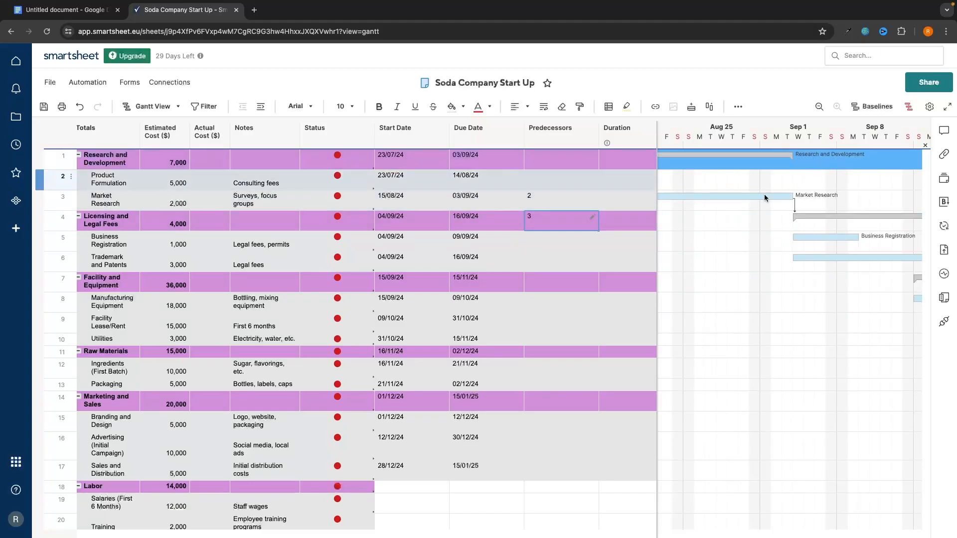
Add Research and Development as a second Finish-to-Start (FS) predecessor of the Licensing and Legal Fees row
left_click(592, 217)
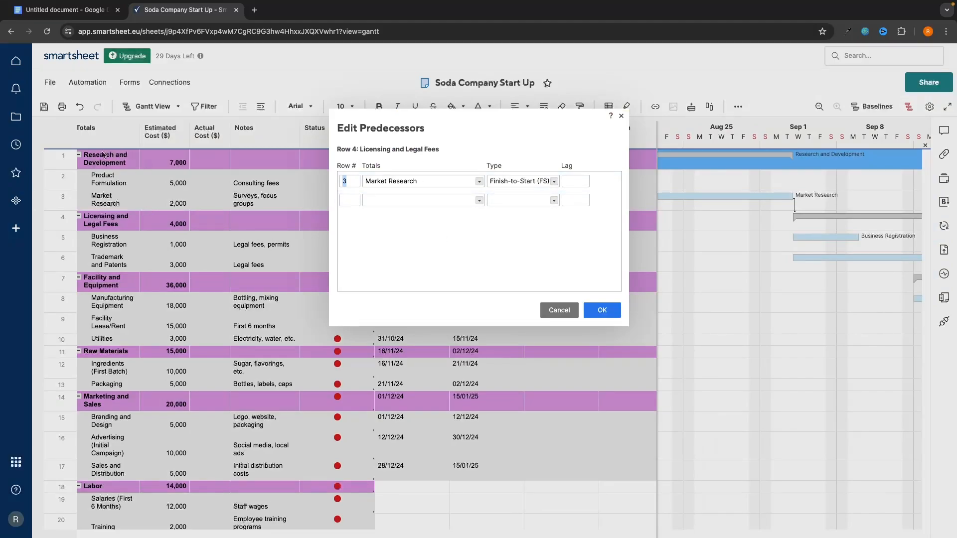
left_click(479, 200)
left_click(461, 223)
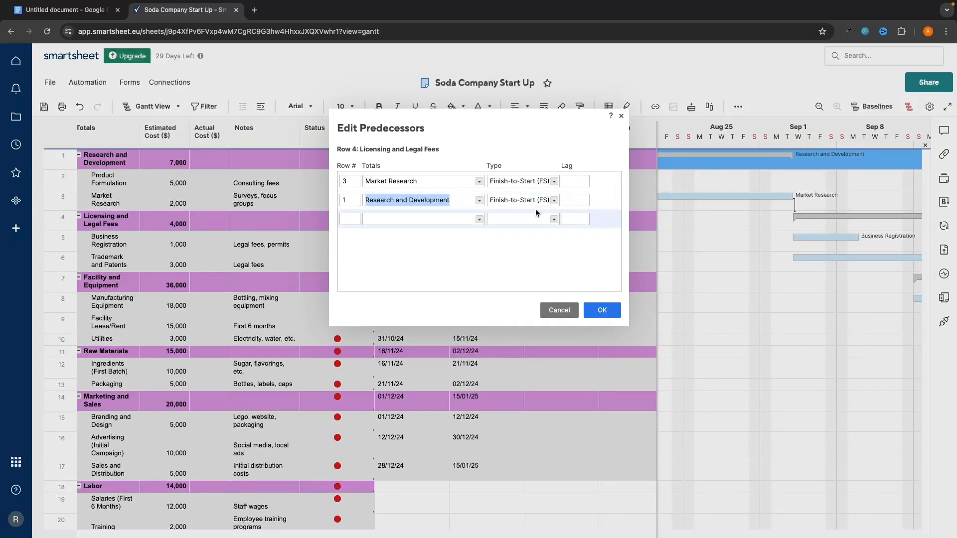
left_click(602, 310)
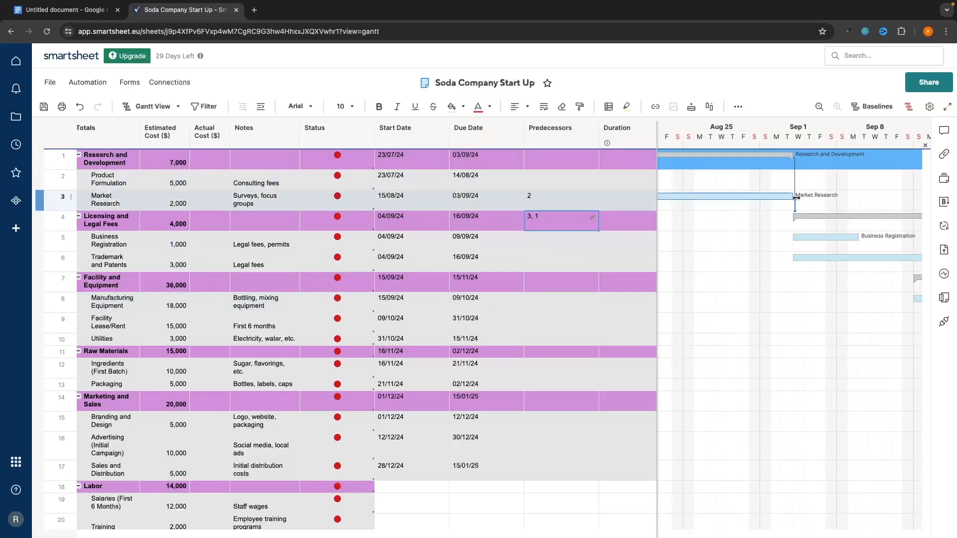
Set Research and Development and Market Research as Finish-to-Start (FS) predecessors of the Business Registration row
scroll(768, 214, "down", 1)
scroll(768, 214, "right", 5)
scroll(748, 224, "up", 1)
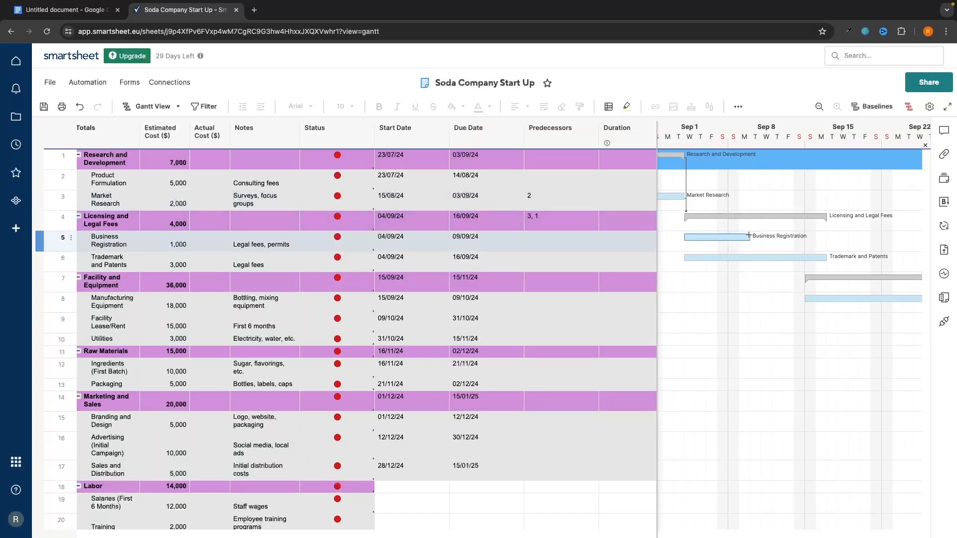
scroll(762, 237, "left", 1)
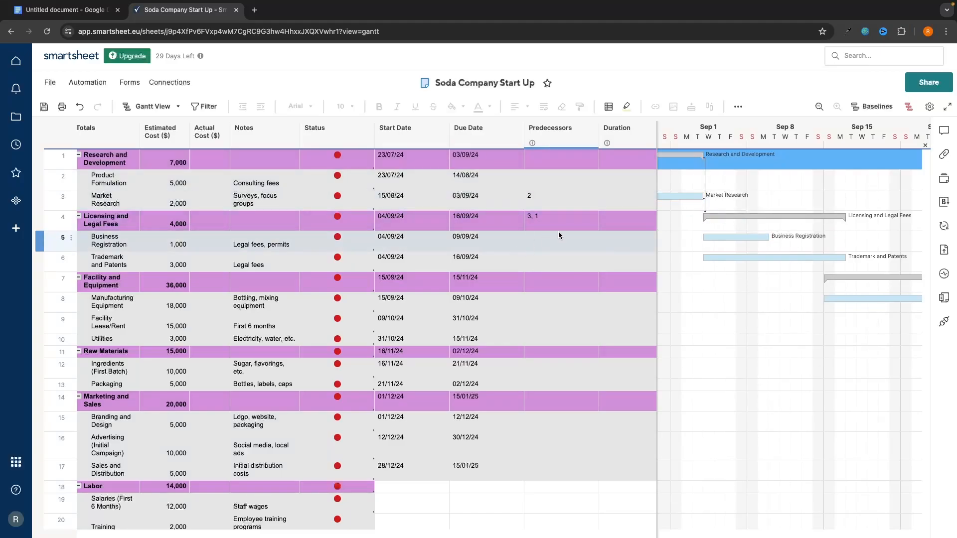
left_click(592, 238)
left_click(592, 237)
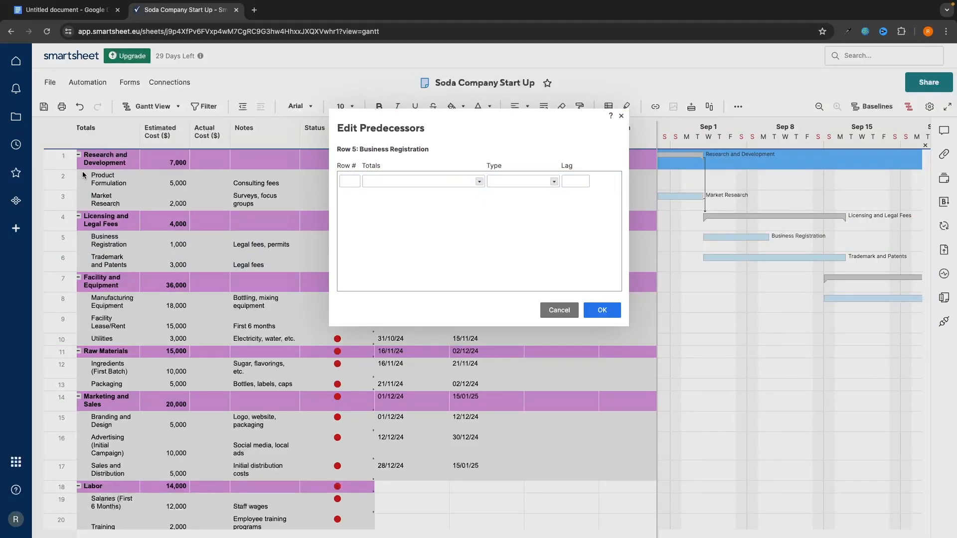
left_click(479, 181)
left_click(433, 195)
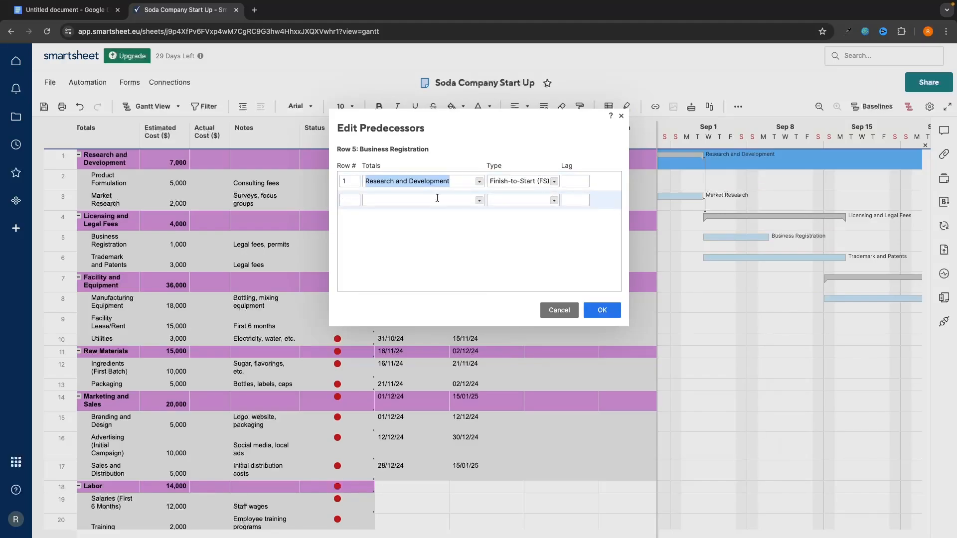
left_click(445, 246)
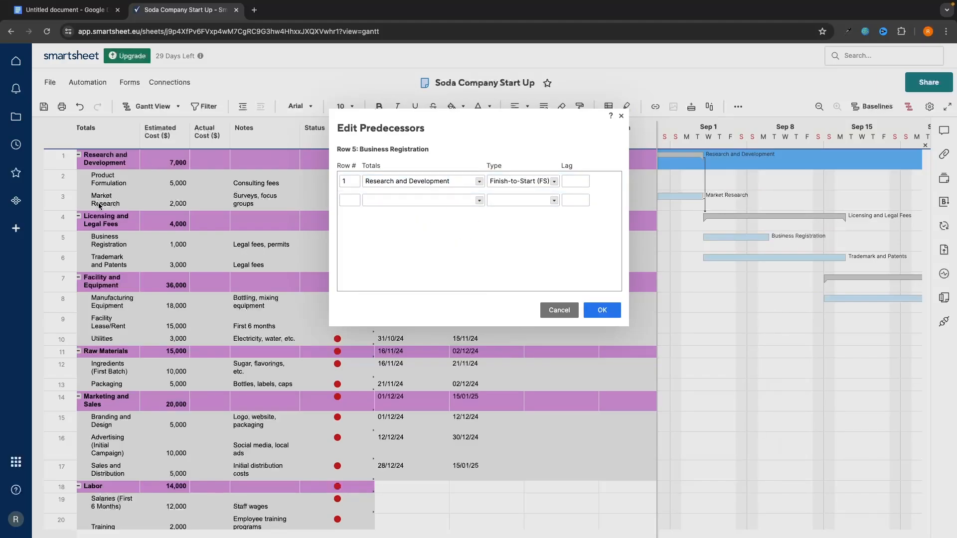
left_click(436, 200)
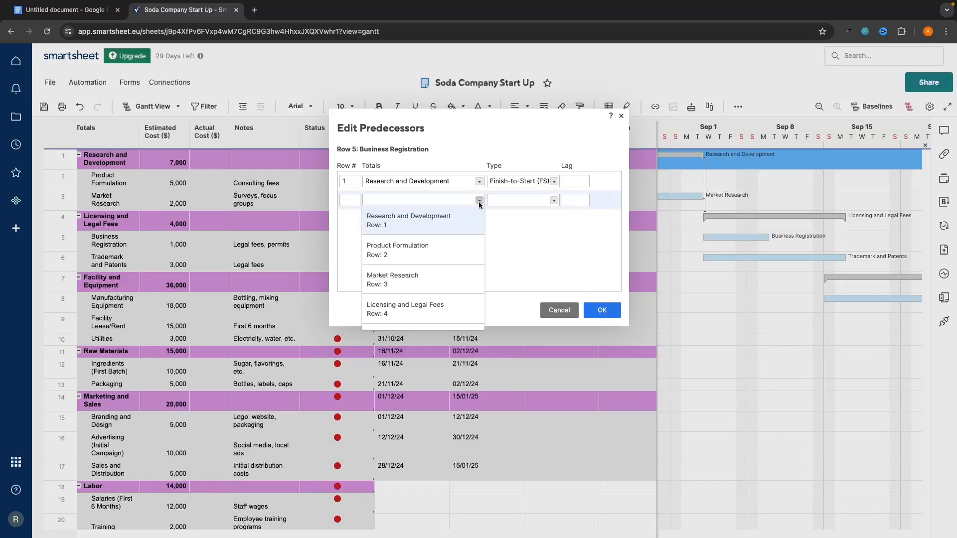
left_click(428, 279)
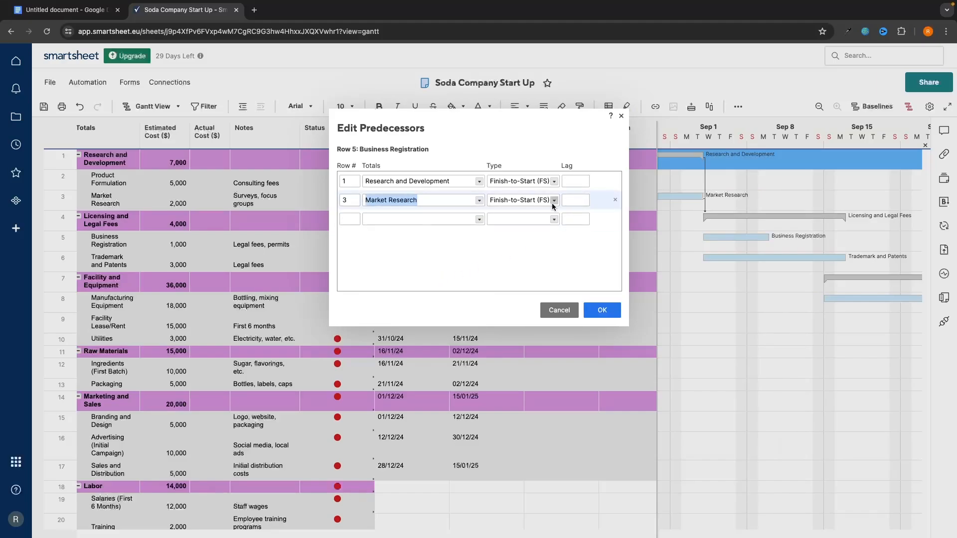
left_click(604, 311)
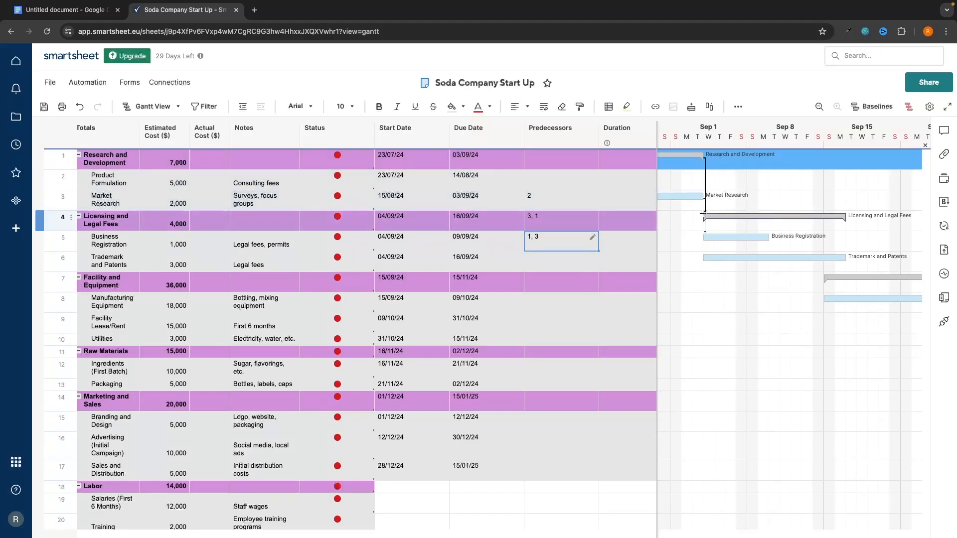
Set Business Registration as the Finish-to-Start (FS) predecessor of the Trademark and Patents row
scroll(820, 233, "right", 1)
scroll(820, 233, "down", 1)
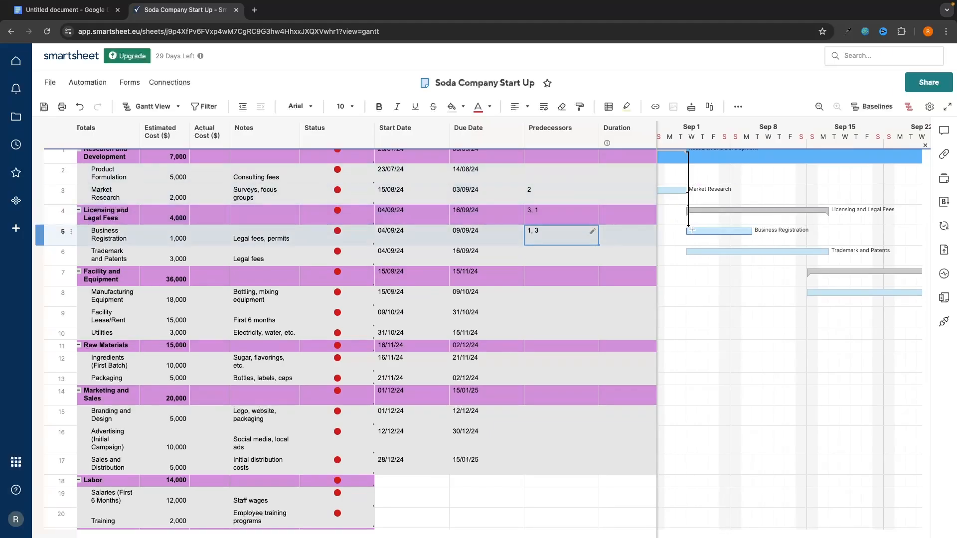
scroll(747, 234, "up", 1)
scroll(748, 235, "left", 2)
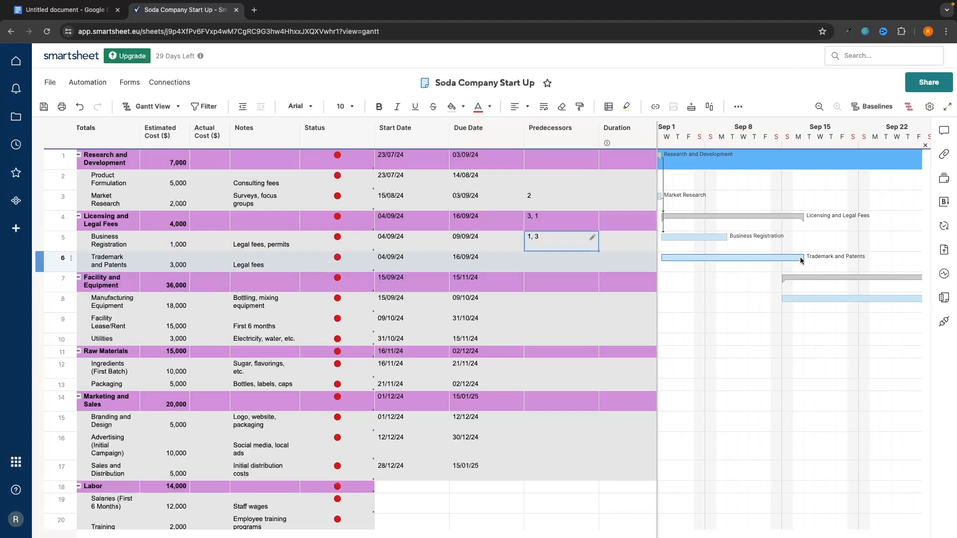
left_click(554, 257)
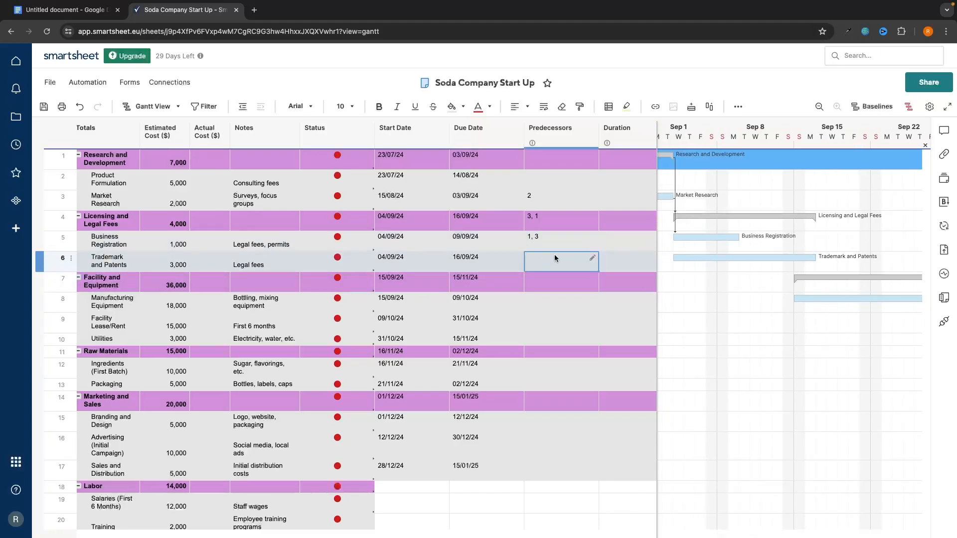
left_click(592, 259)
left_click(474, 182)
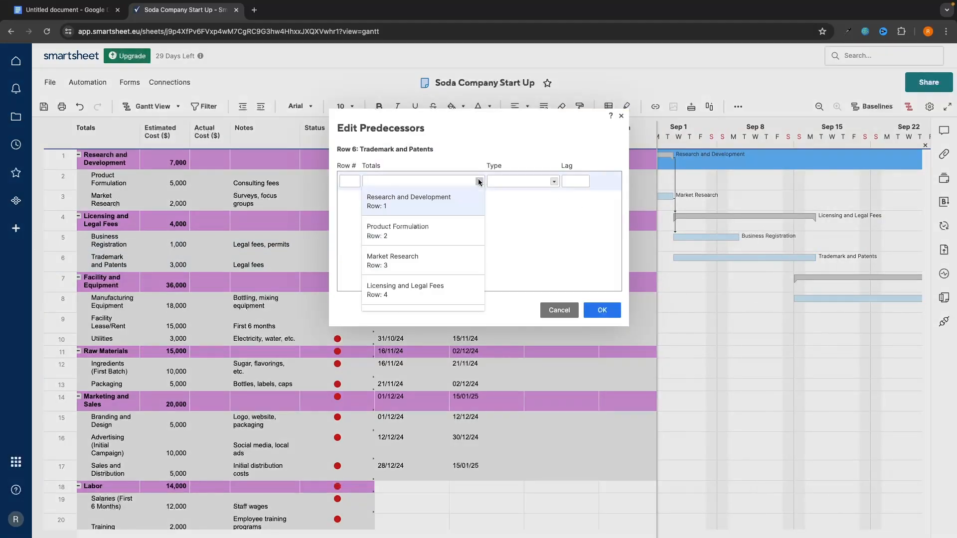
scroll(438, 230, "down", 2)
left_click(412, 285)
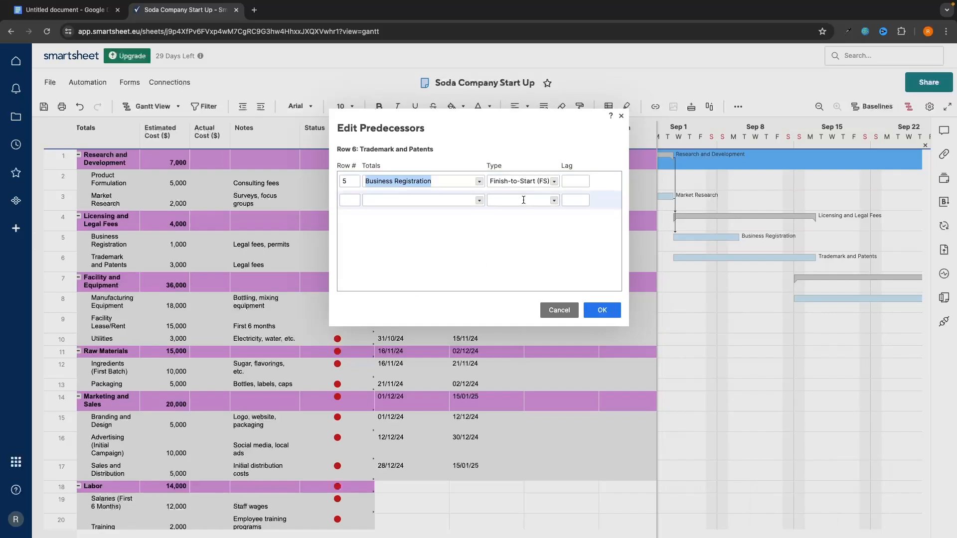
left_click(600, 309)
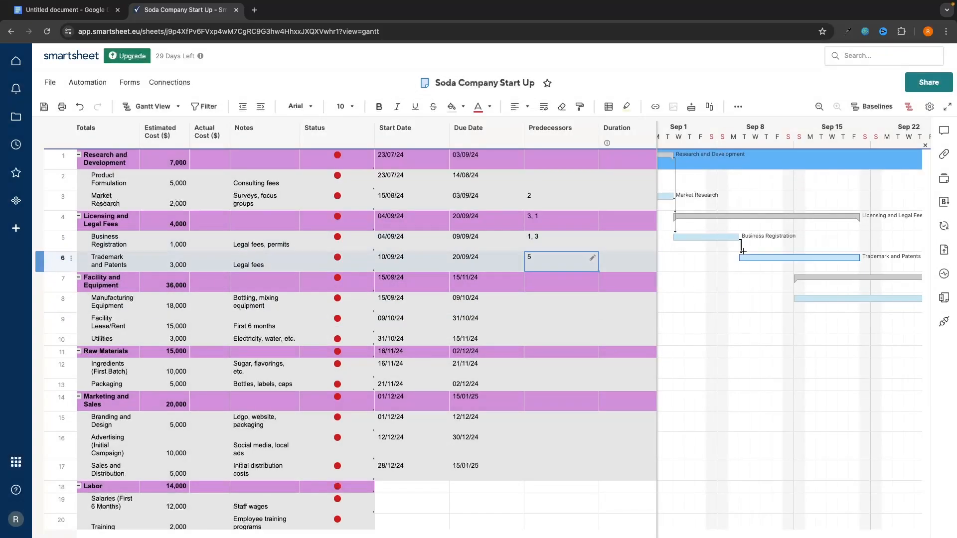
Set Licensing and Legal Fees and Trademark and Patents as Finish-to-Start (FS) predecessors of the Facility and Equipment row
scroll(742, 249, "right", 2)
scroll(527, 279, "left", 1)
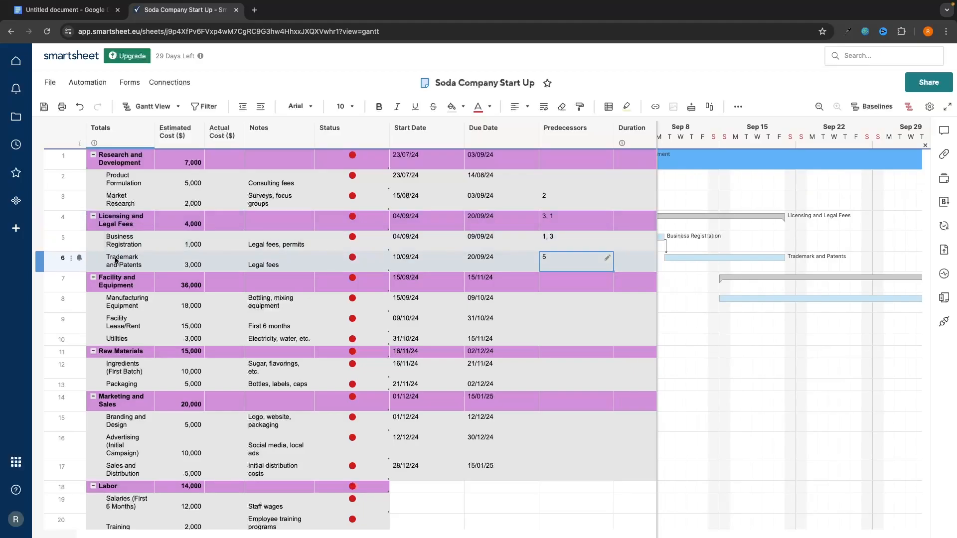
left_click(582, 276)
left_click(607, 277)
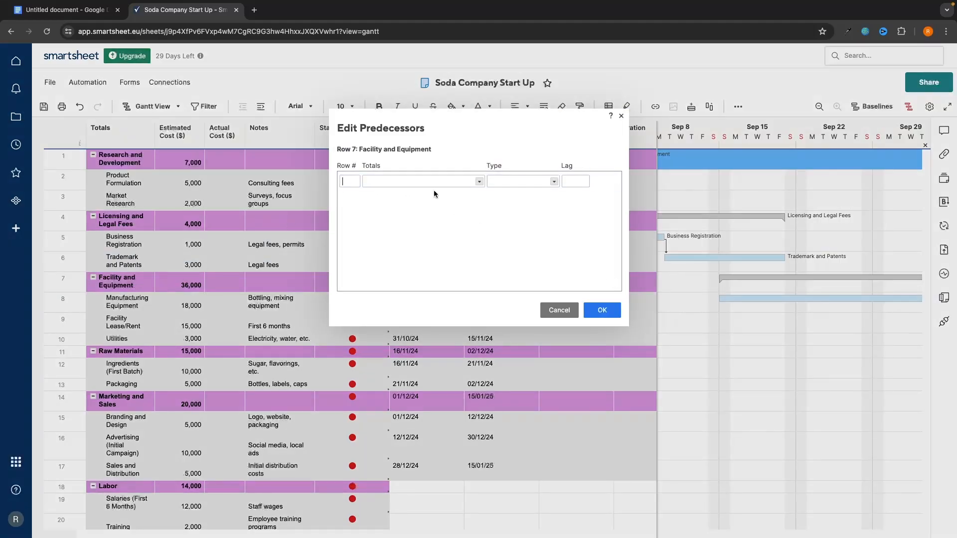
left_click(479, 182)
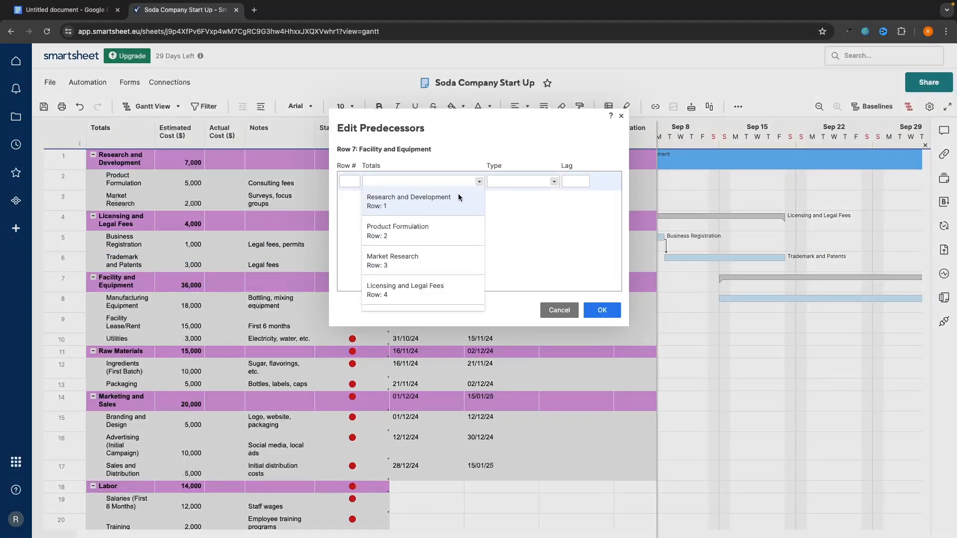
scroll(449, 210, "down", 2)
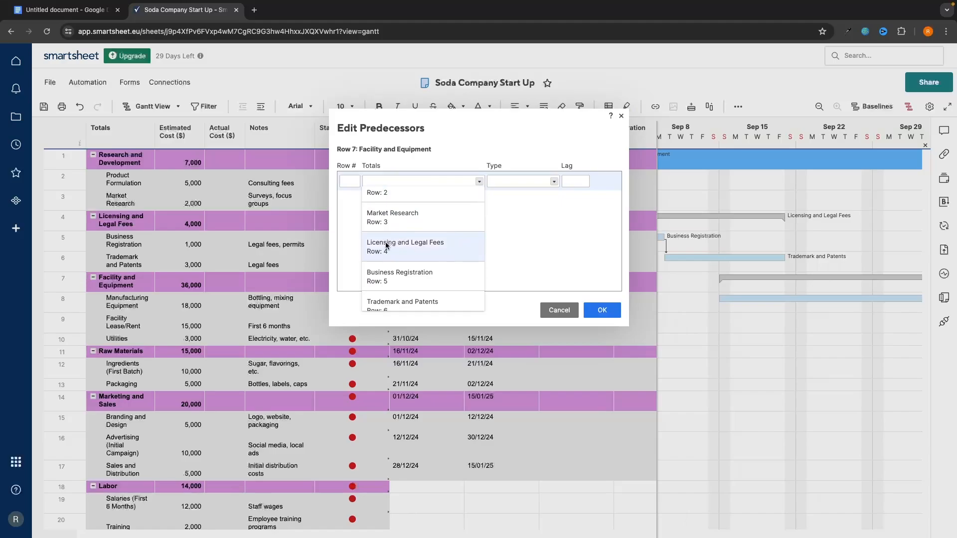
left_click(386, 245)
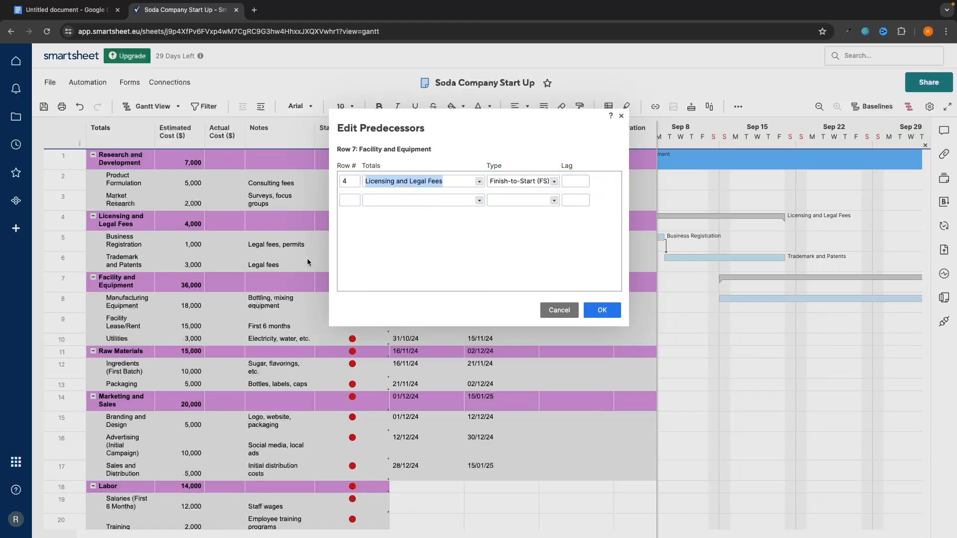
left_click(479, 200)
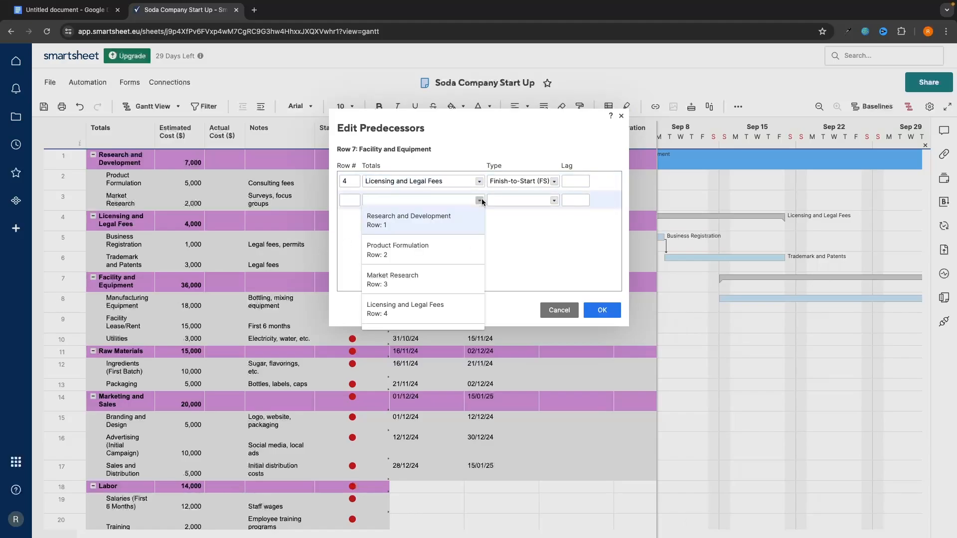
scroll(457, 264, "down", 3)
left_click(447, 268)
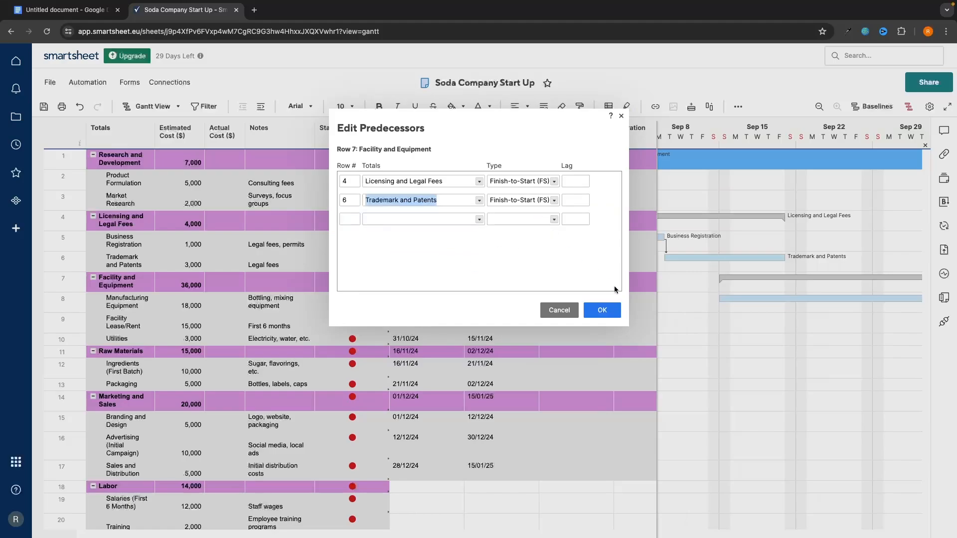
left_click(602, 310)
Set Licensing and Legal Fees and Trademark and Patents as Finish-to-Start (FS) predecessors of the Manufacturing Equipment row
scroll(730, 312, "down", 1)
scroll(731, 312, "right", 1)
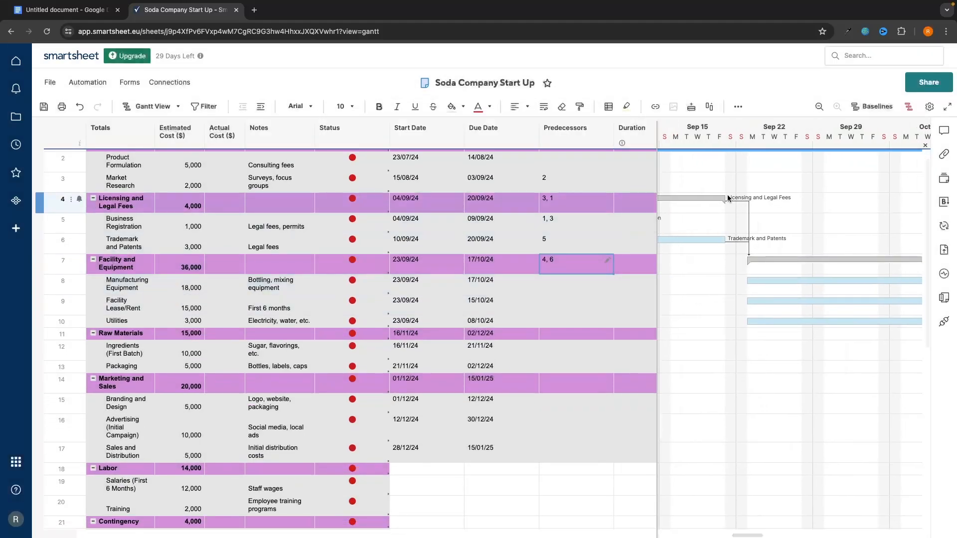
scroll(747, 244, "right", 2)
scroll(748, 244, "up", 1)
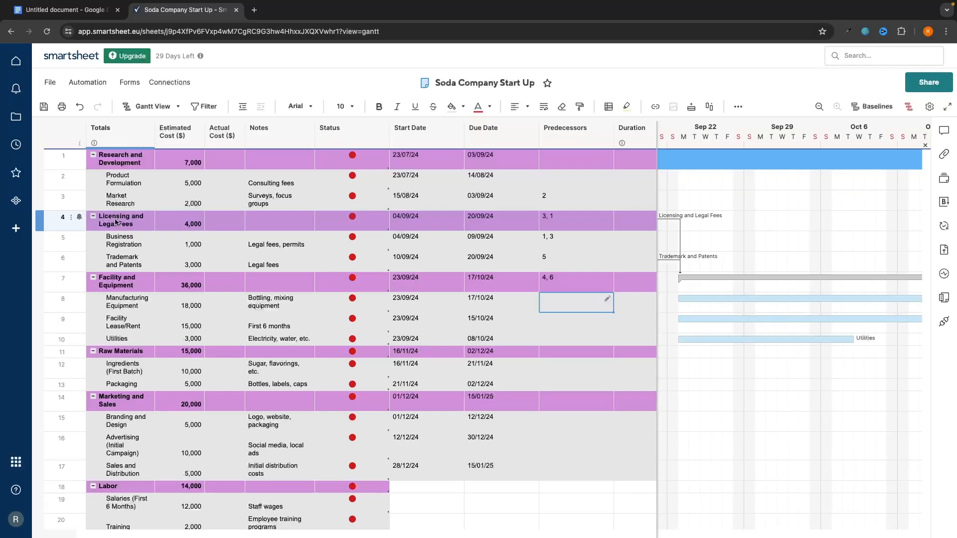
left_click(608, 300)
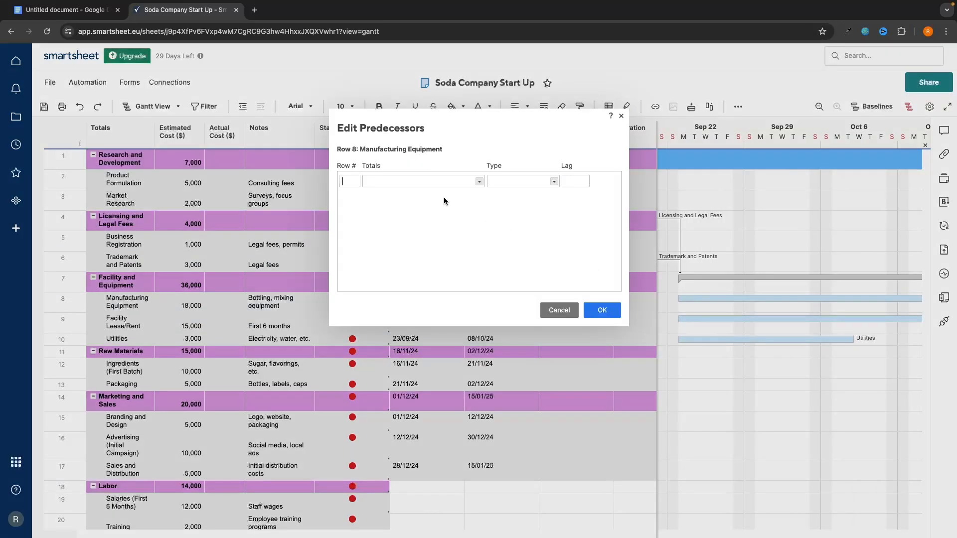
left_click(478, 182)
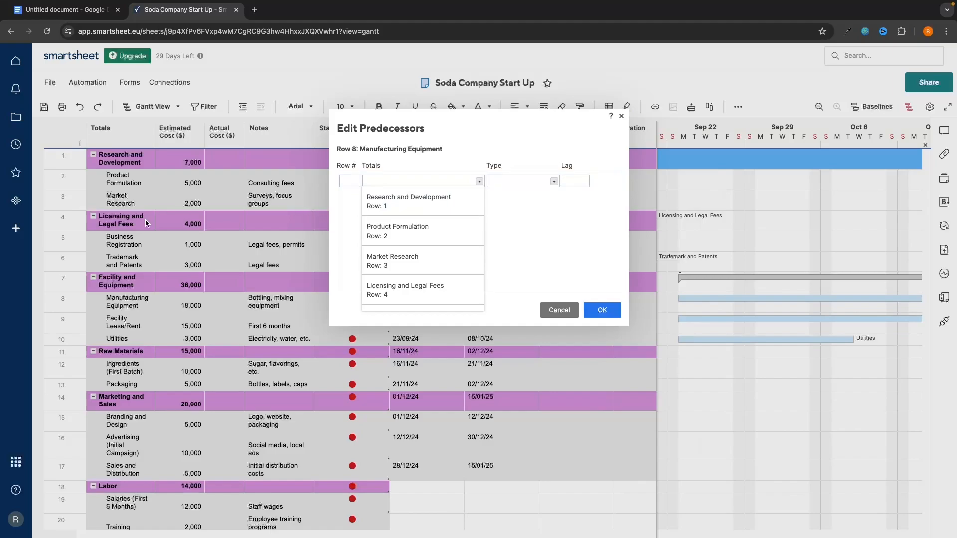
scroll(463, 256, "down", 1)
left_click(468, 259)
left_click(479, 201)
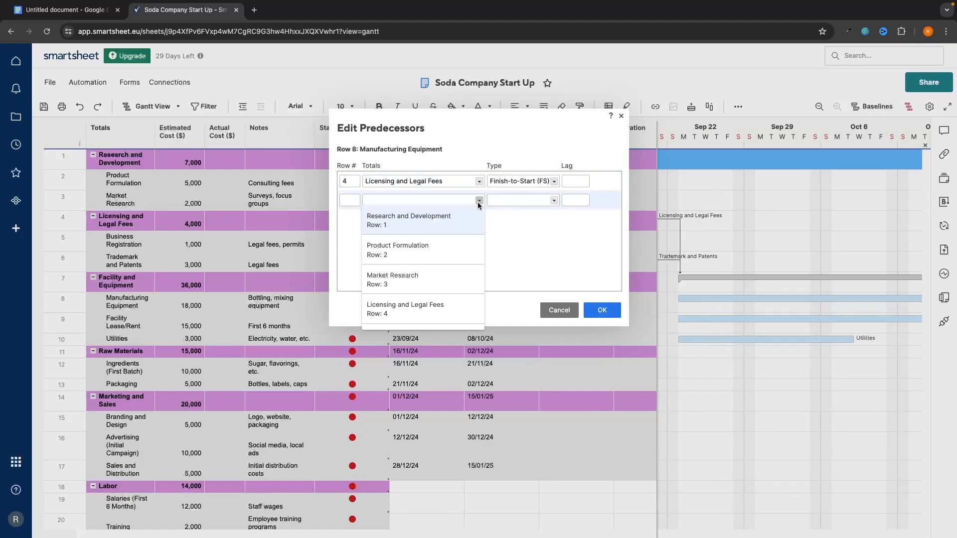
scroll(432, 277, "down", 3)
left_click(427, 279)
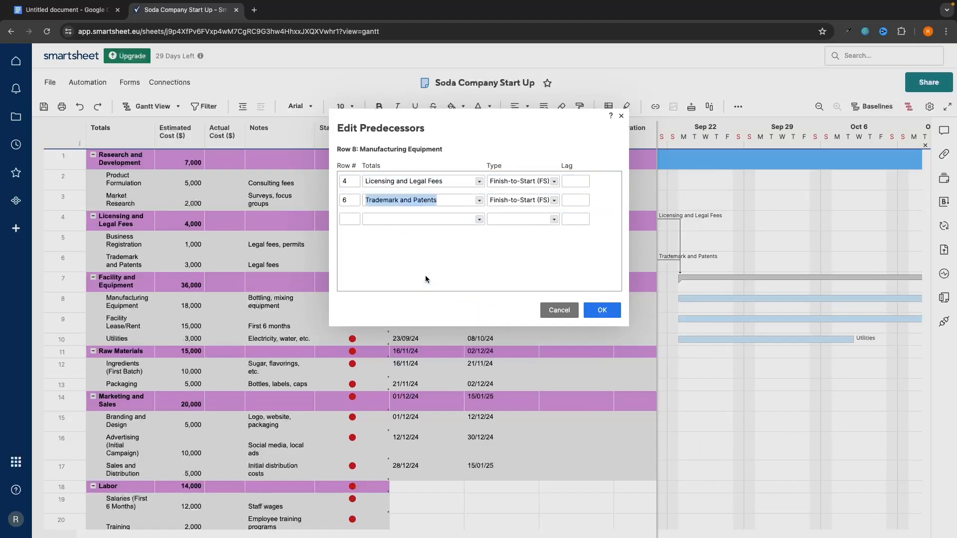
left_click(602, 310)
Set Manufacturing Equipment as the Finish-to-Start (FS) predecessor of the Facility Lease/Rent row
scroll(692, 278, "right", 1)
scroll(692, 278, "down", 1)
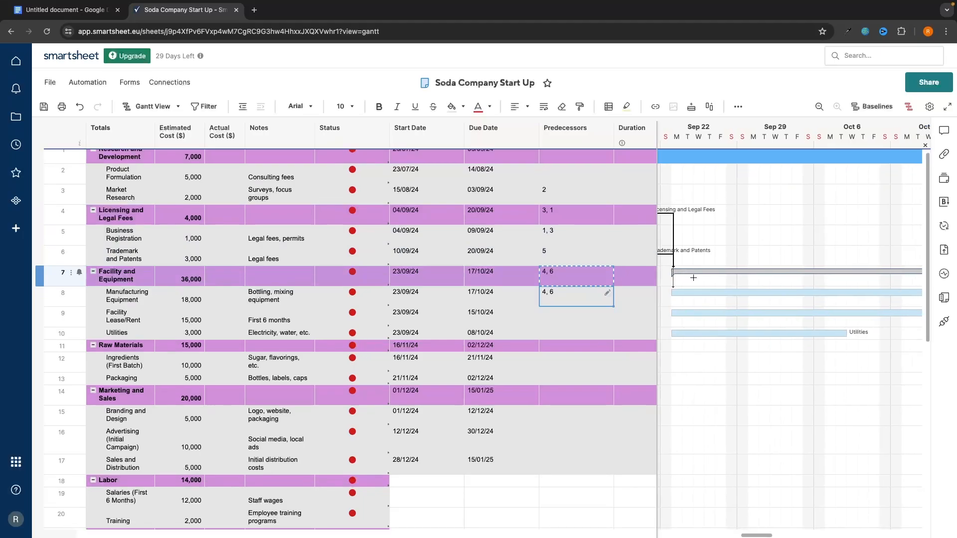
scroll(688, 274, "up", 1)
scroll(688, 274, "left", 1)
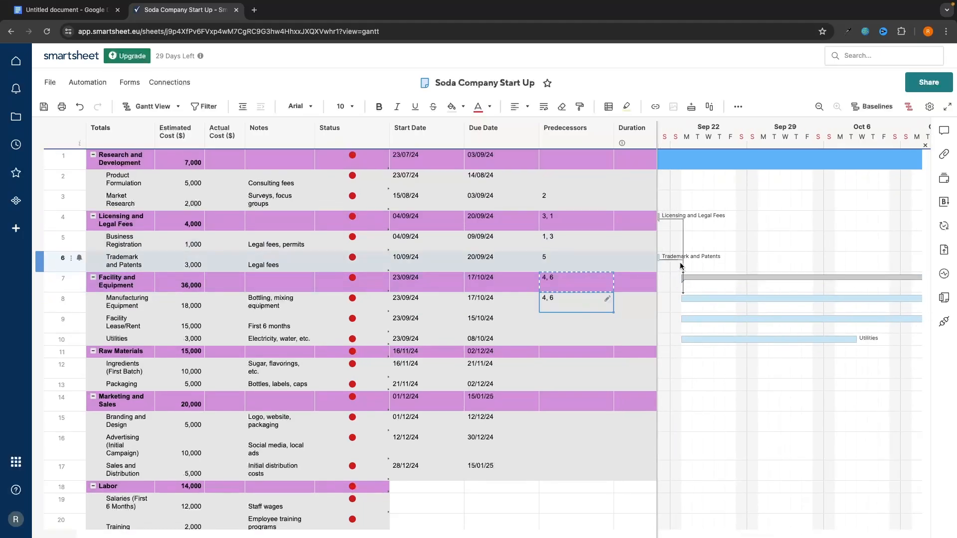
scroll(705, 308, "down", 1)
scroll(705, 308, "right", 2)
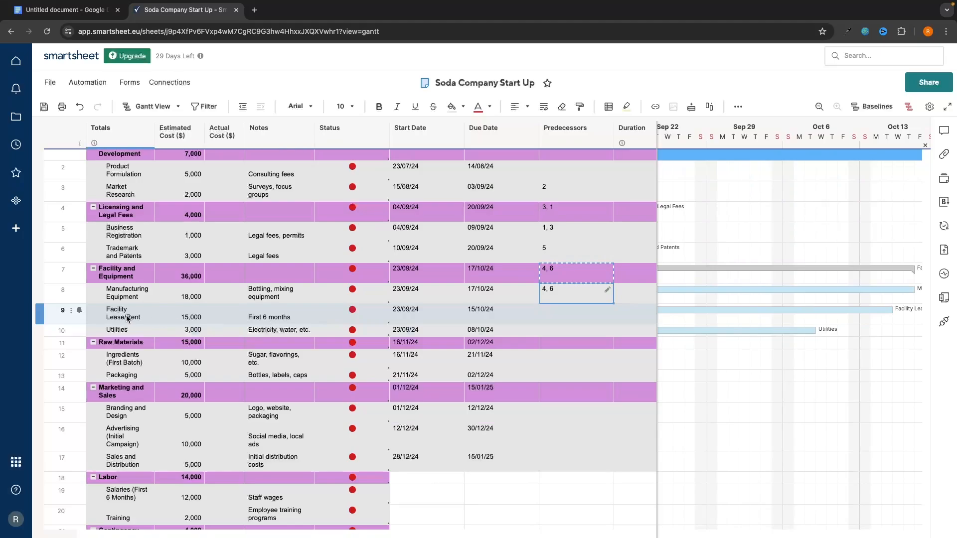
left_click(607, 311)
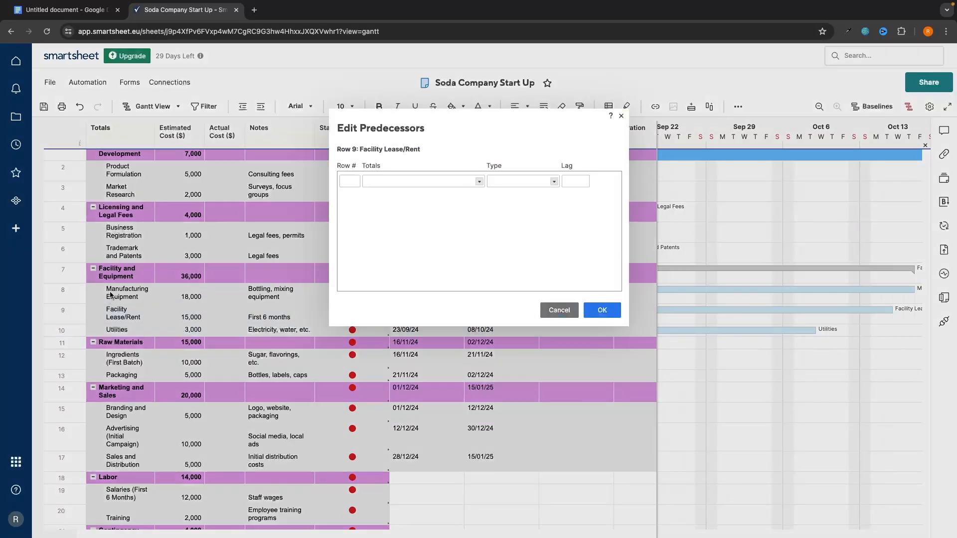
left_click(479, 182)
scroll(461, 237, "down", 5)
left_click(445, 244)
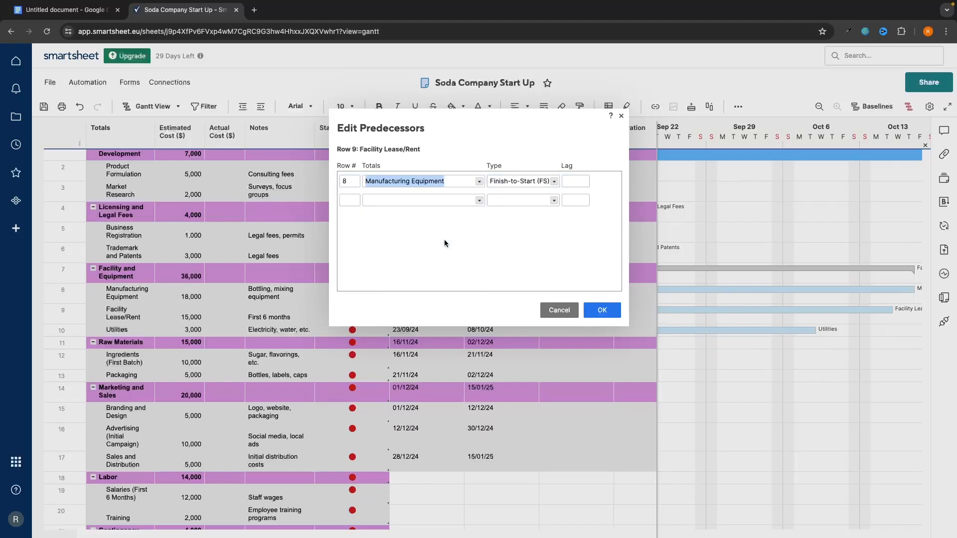
left_click(601, 310)
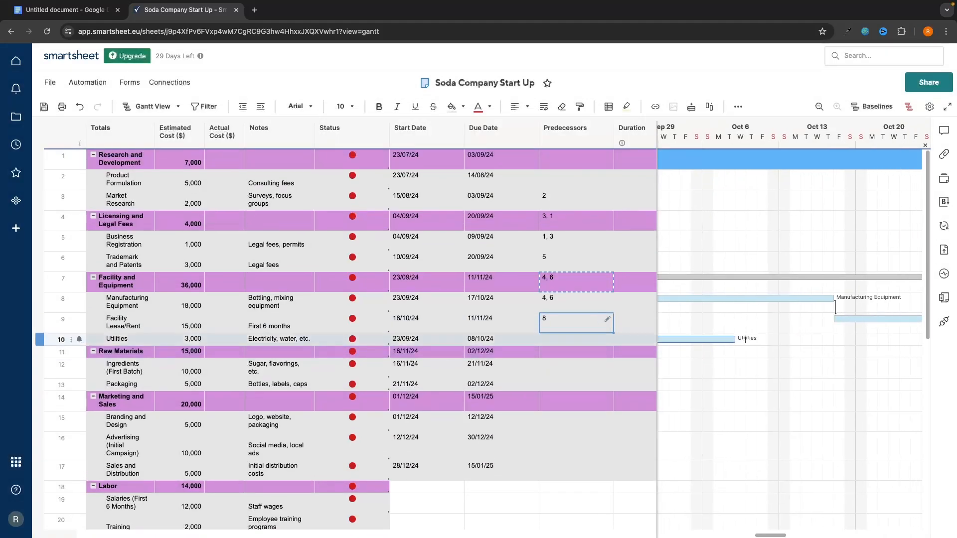
Set Facility Lease/Rent as the Finish-to-Start (FS) predecessor of the Utilities row
left_click(553, 338)
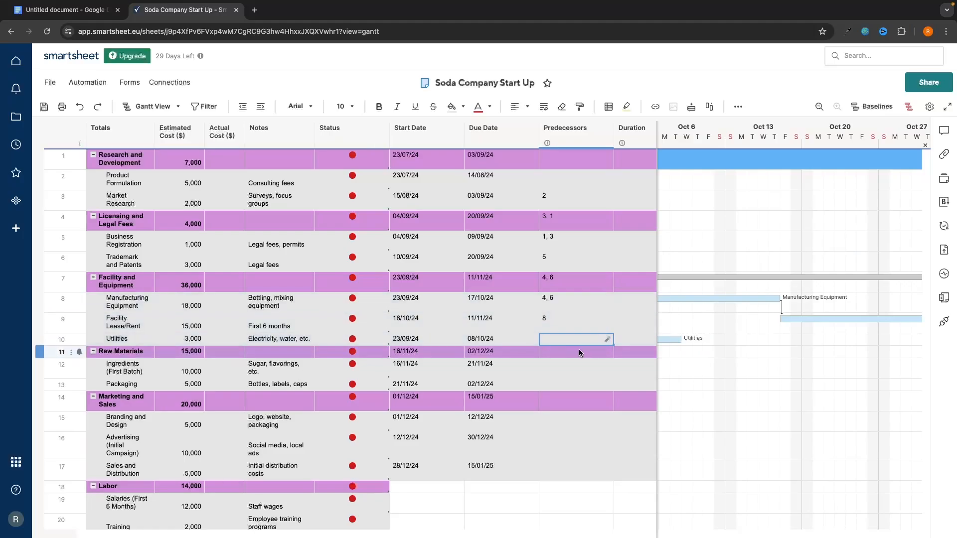
left_click(607, 339)
left_click(476, 185)
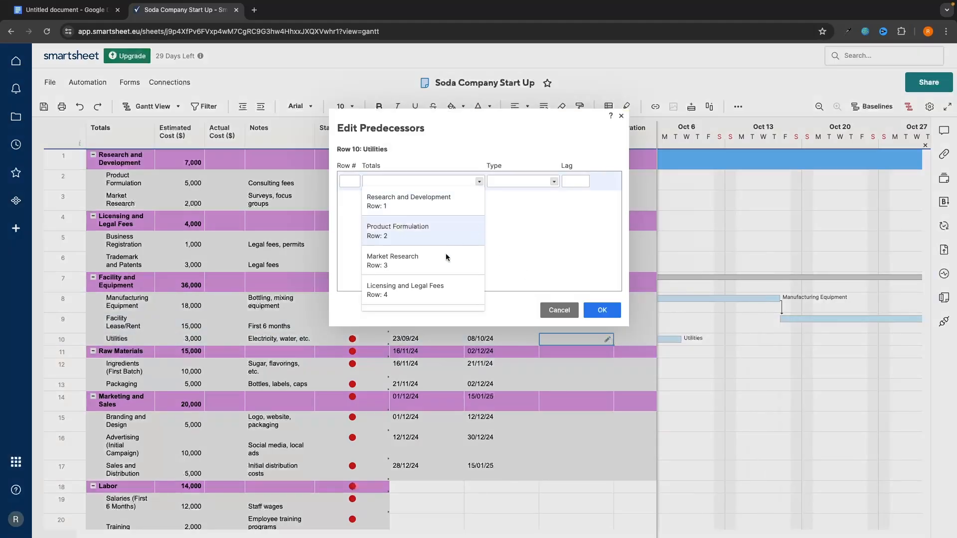
scroll(445, 253, "down", 5)
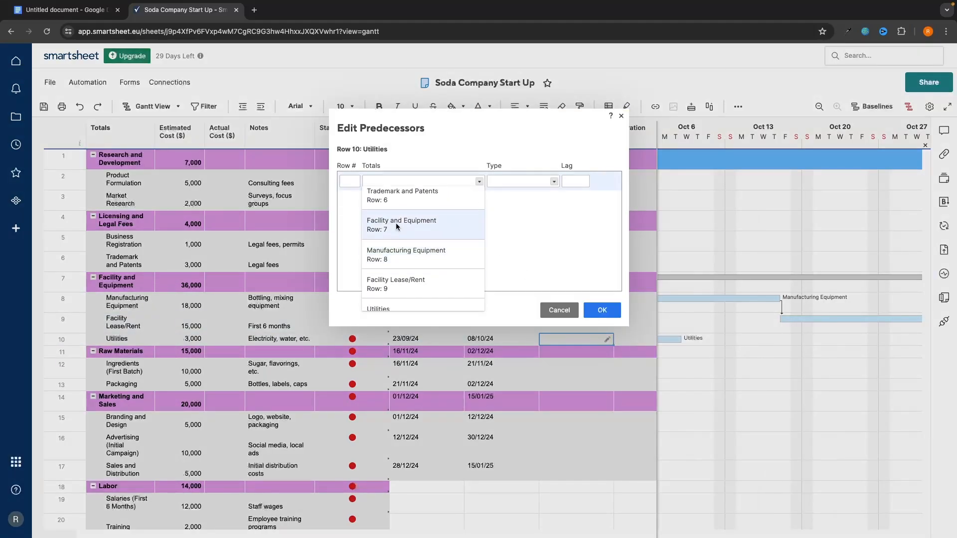
scroll(412, 235, "down", 1)
left_click(397, 272)
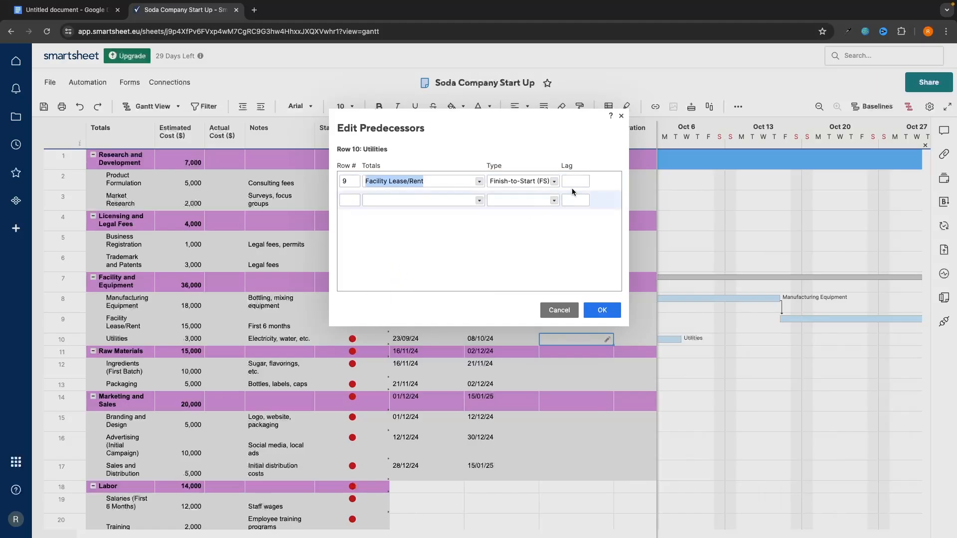
left_click(602, 309)
Examine the Gantt chart's dependency lines from Research and Development through Licensing and Legal Fees to Facility and Equipment and Manufacturing Equipment
scroll(808, 349, "left", 5)
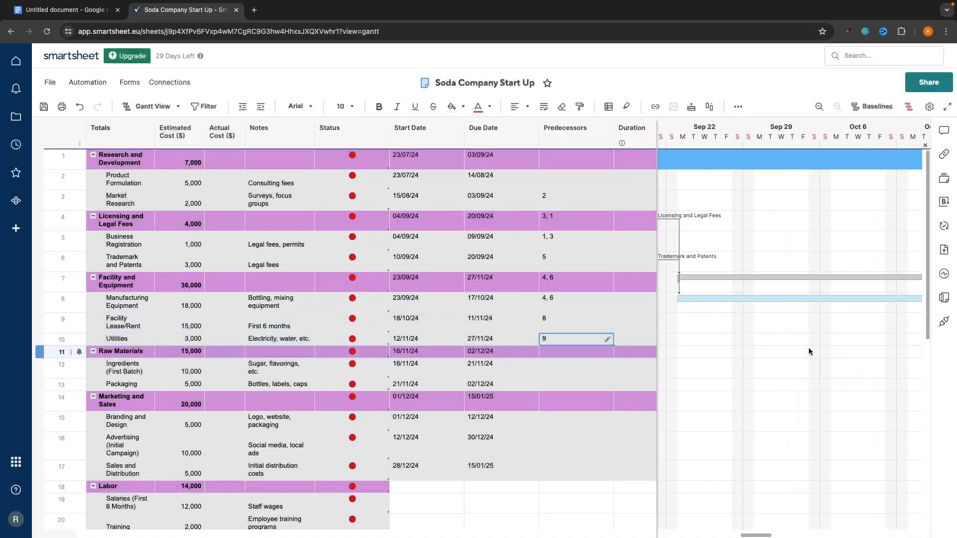
scroll(808, 351, "up", 1)
scroll(808, 351, "left", 5)
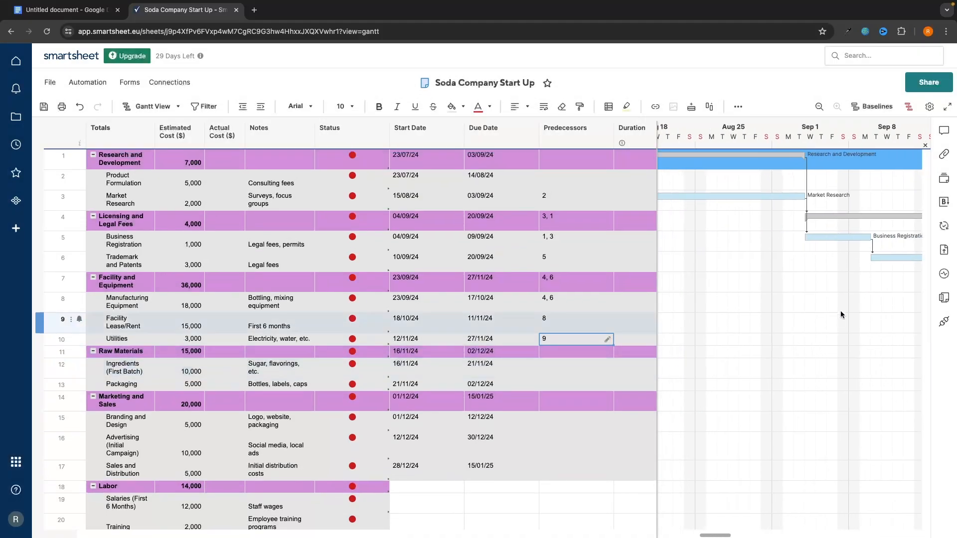
scroll(782, 189, "down", 1)
scroll(782, 189, "right", 4)
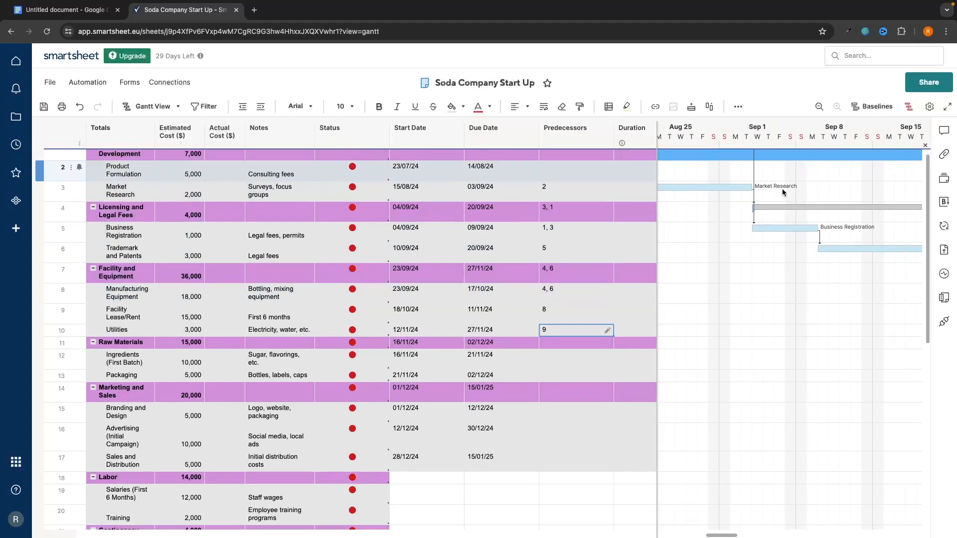
scroll(782, 192, "up", 1)
scroll(782, 192, "right", 2)
left_click(721, 214)
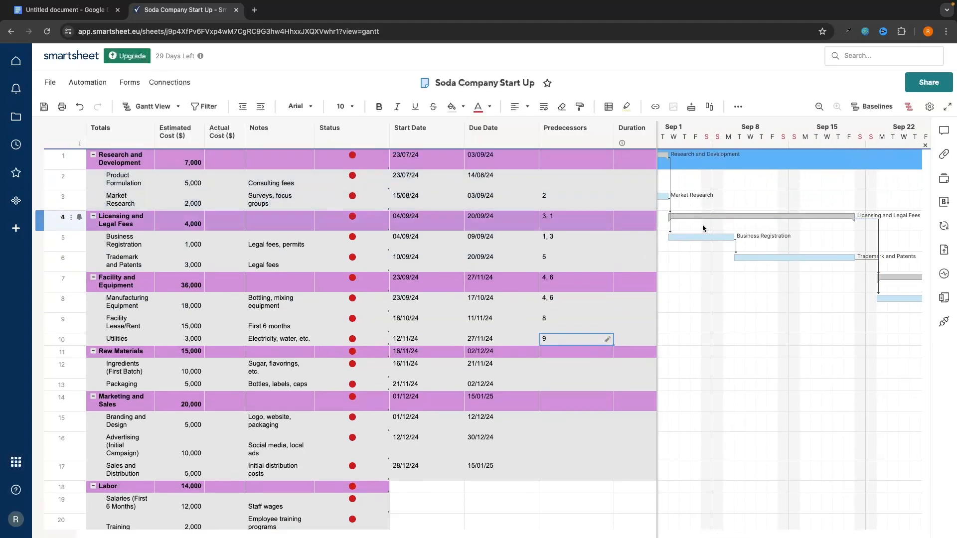
scroll(705, 228, "left", 2)
left_click(674, 198)
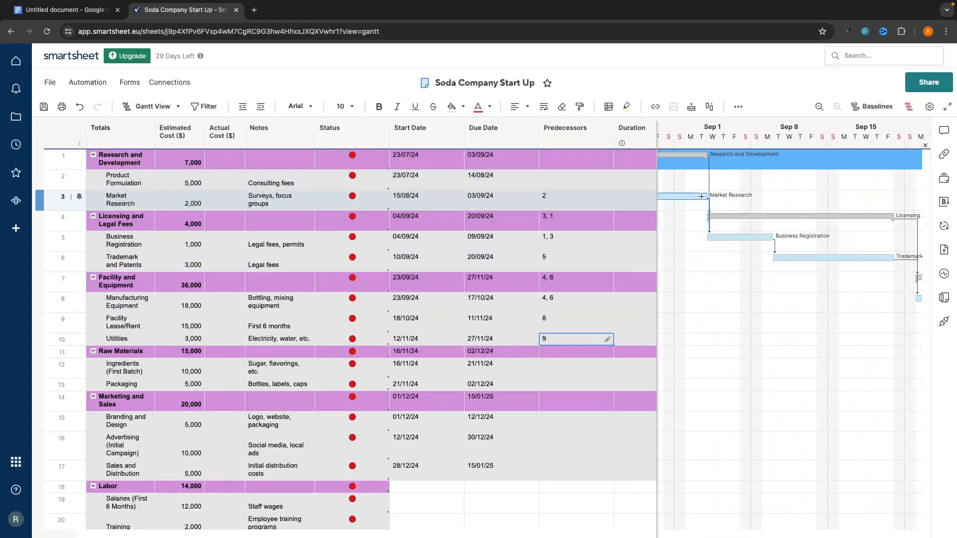
left_click(709, 160)
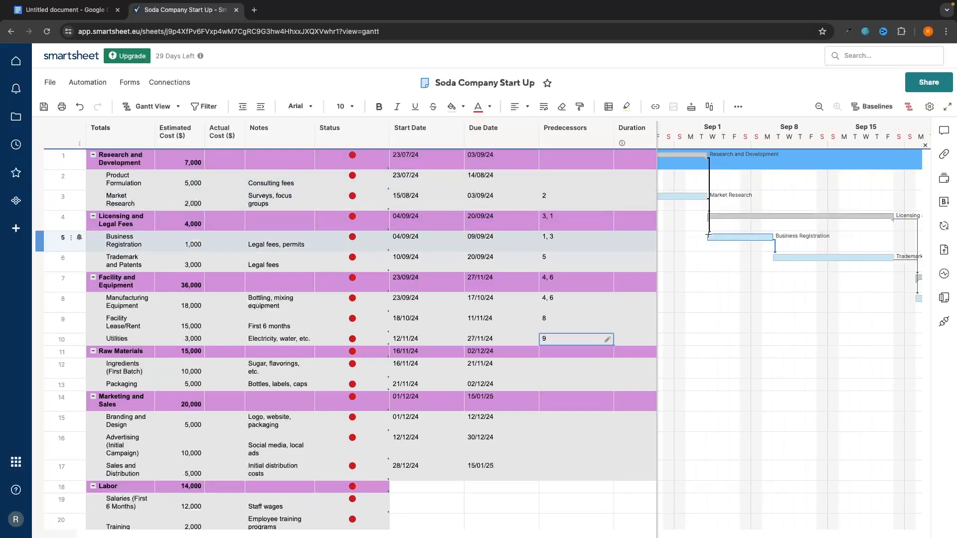
scroll(708, 234, "right", 2)
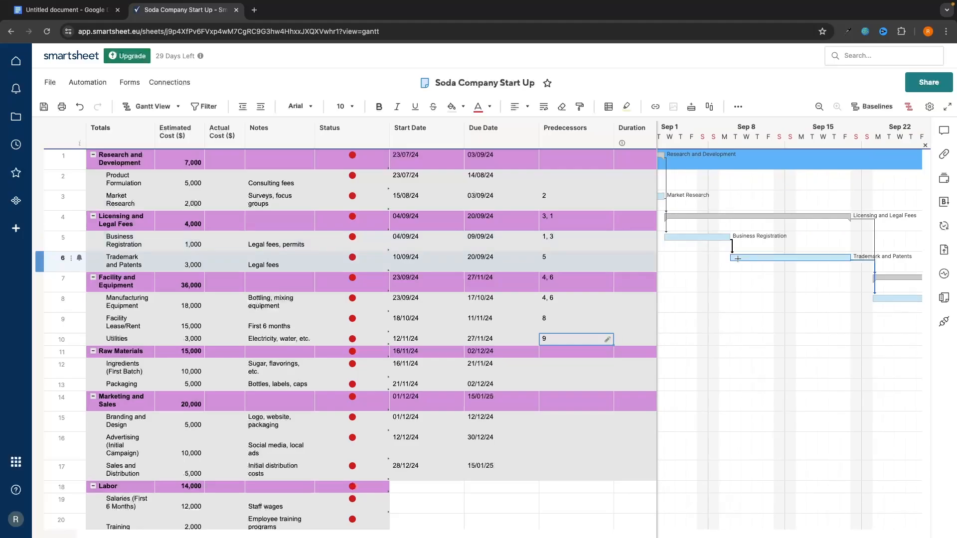
scroll(748, 239, "down", 1)
scroll(747, 240, "right", 2)
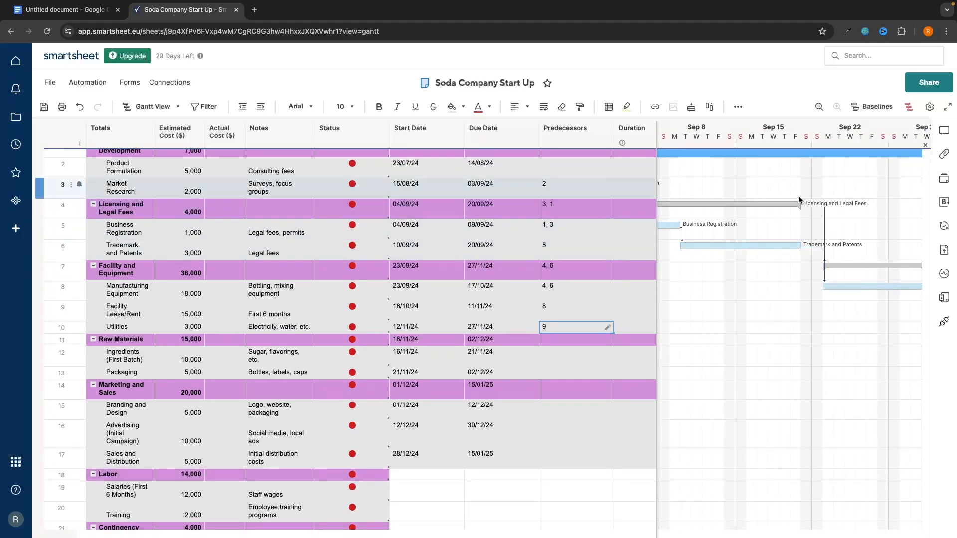
scroll(788, 203, "down", 1)
scroll(789, 204, "right", 2)
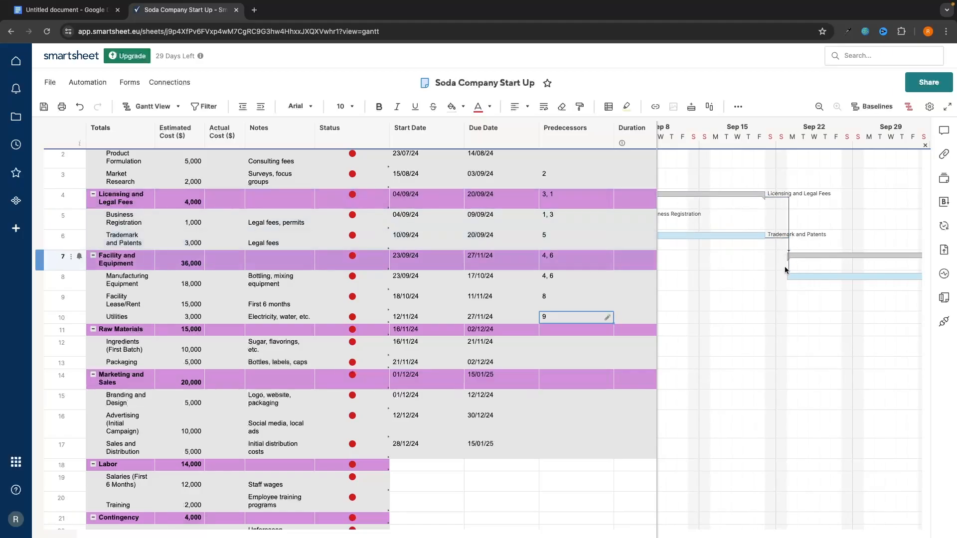
scroll(786, 246, "right", 2)
scroll(786, 247, "up", 1)
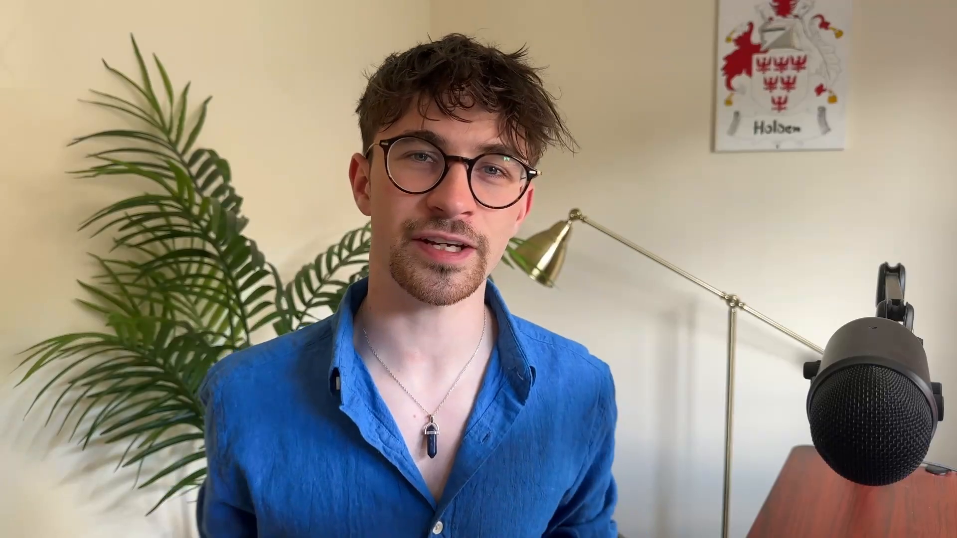